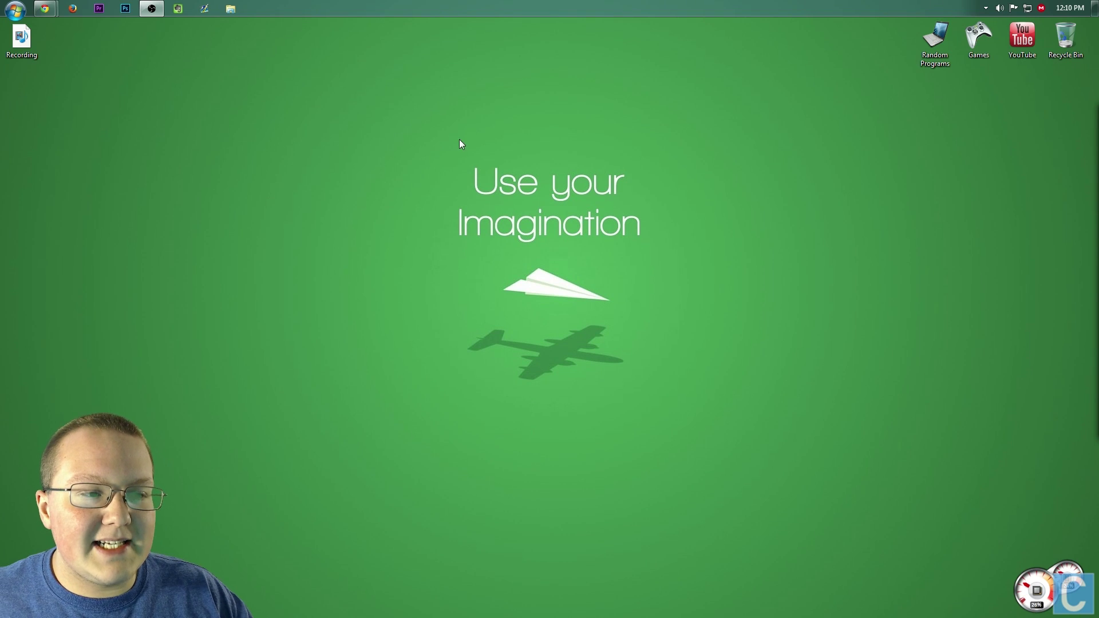
# Step: Download the Windows EXE LiteLoader installer for Minecraft 1.7.10 from the Minecraft Forum page and minimise the browser
pyautogui.moveTo(20, 46); pyautogui.dragTo(1070, 587)
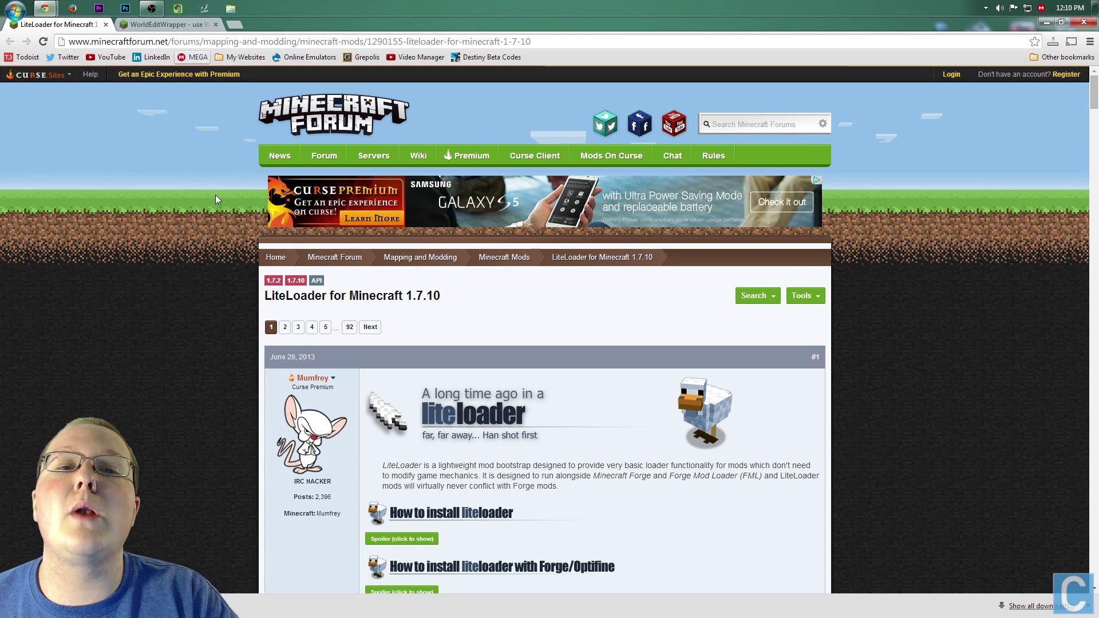
pyautogui.scroll(-5, 637, 307)
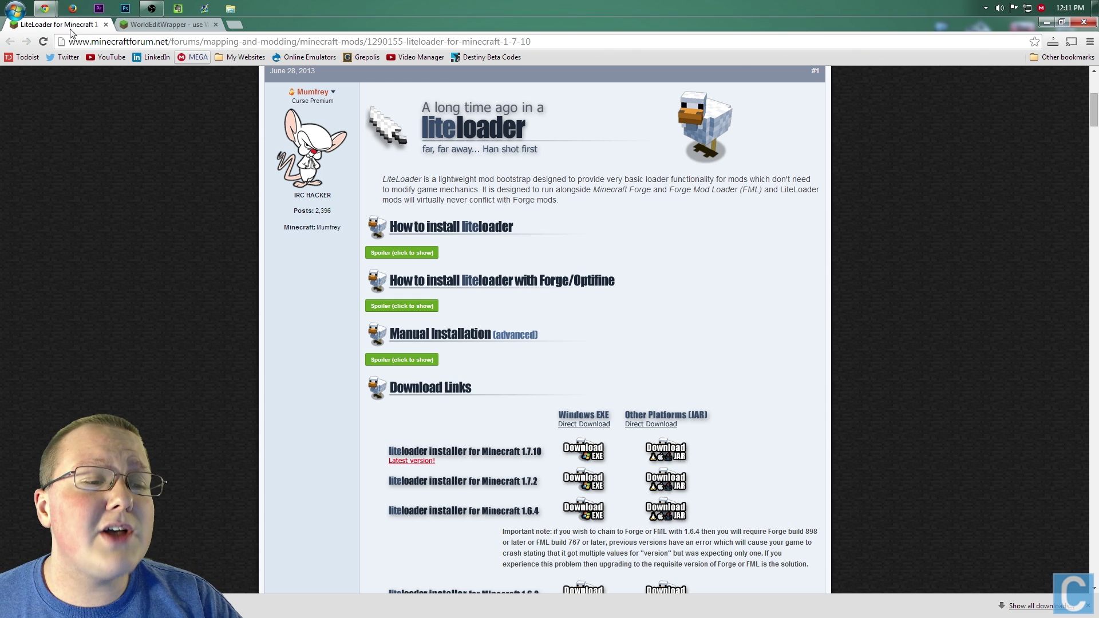
pyautogui.click(94, 38)
pyautogui.click(95, 38)
pyautogui.moveTo(94, 38); pyautogui.dragTo(220, 43)
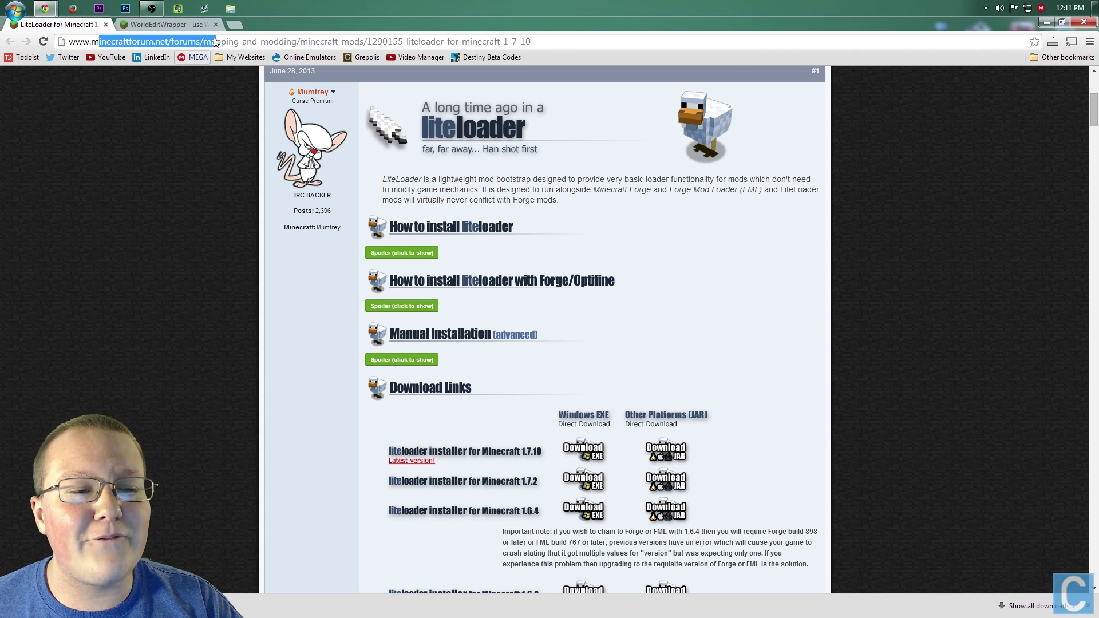
pyautogui.click(218, 43)
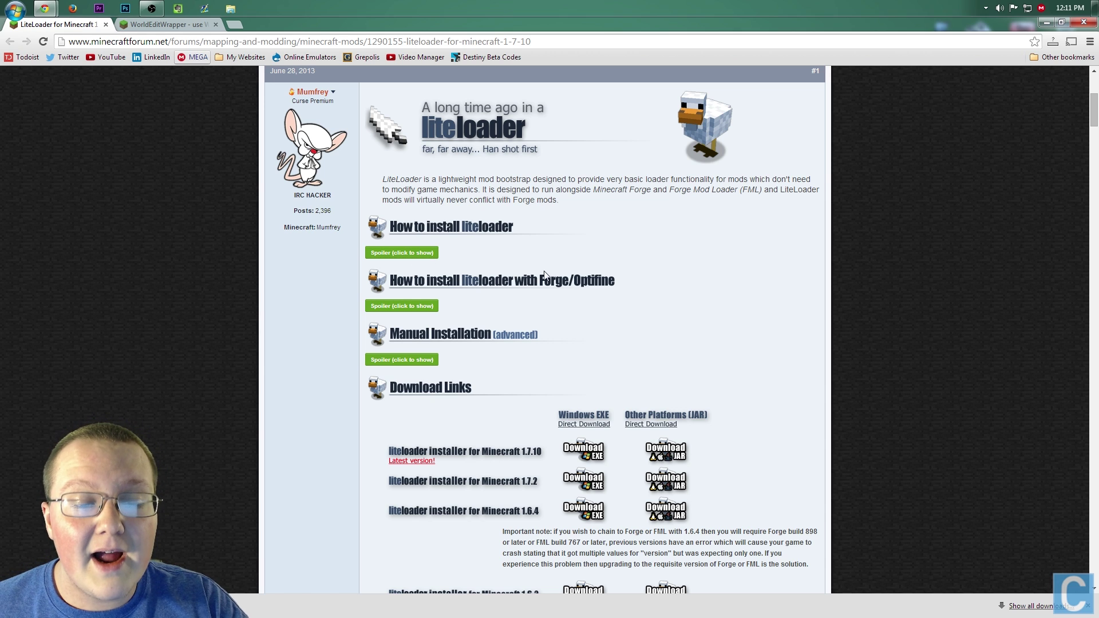
pyautogui.scroll(-3, 545, 273)
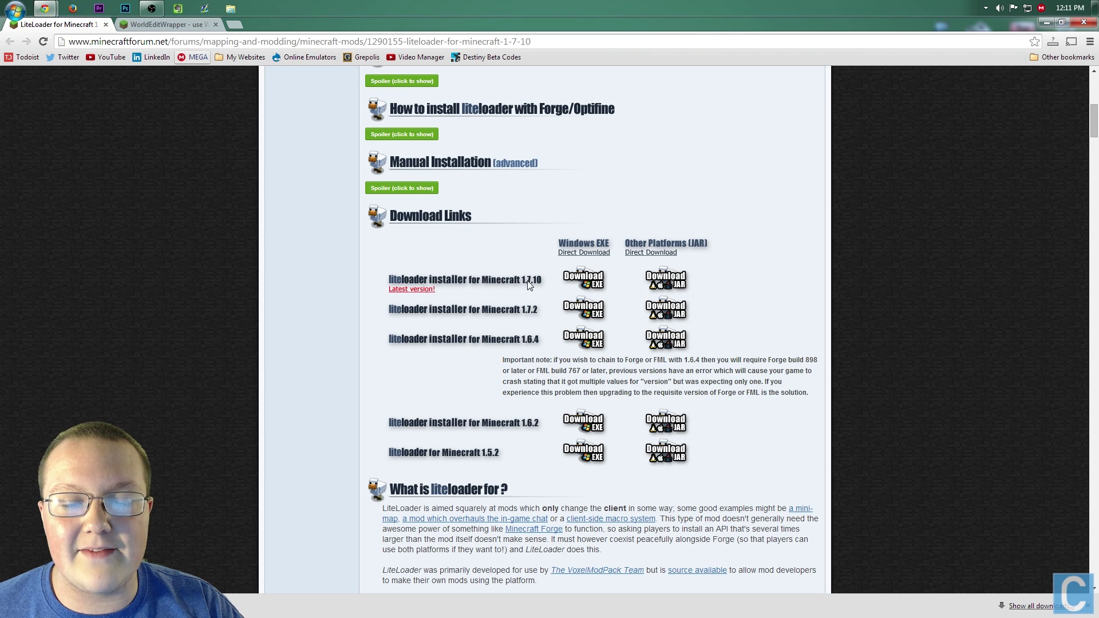
pyautogui.click(582, 283)
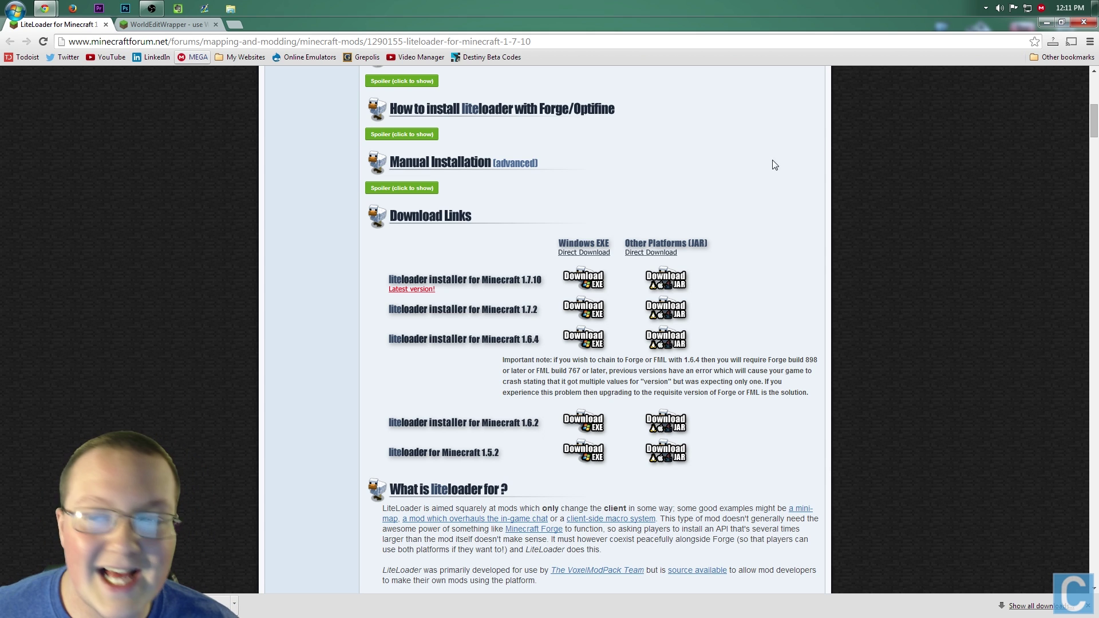
pyautogui.click(1043, 22)
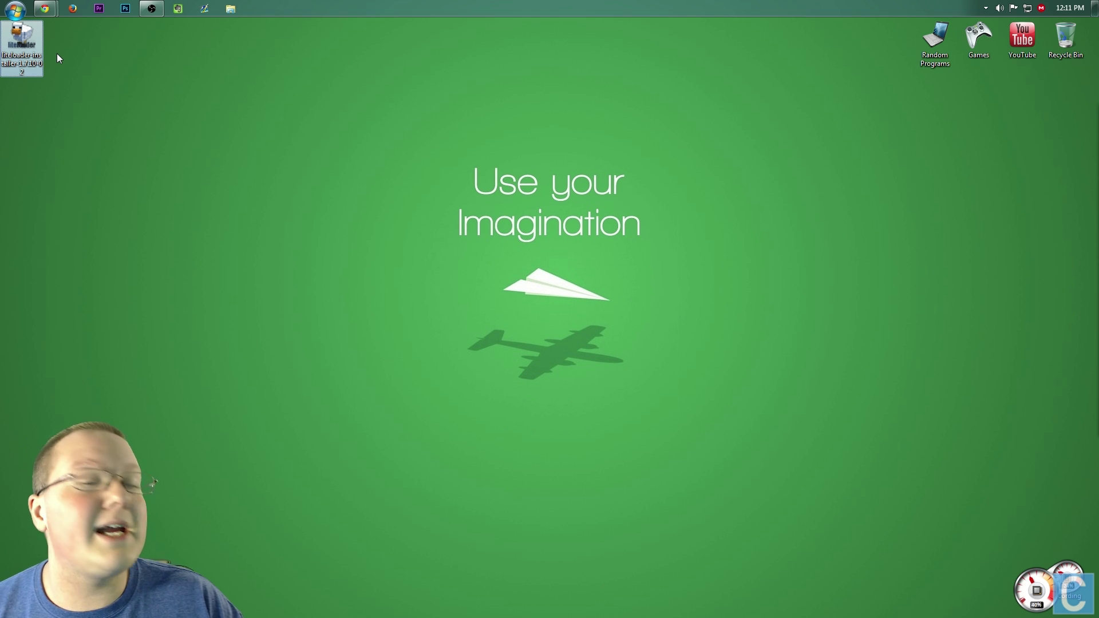
# Step: Check the Downloads folder for the LiteLoader installer, opening it with the Run command "downloads", and close the folder window
pyautogui.press('super+r')
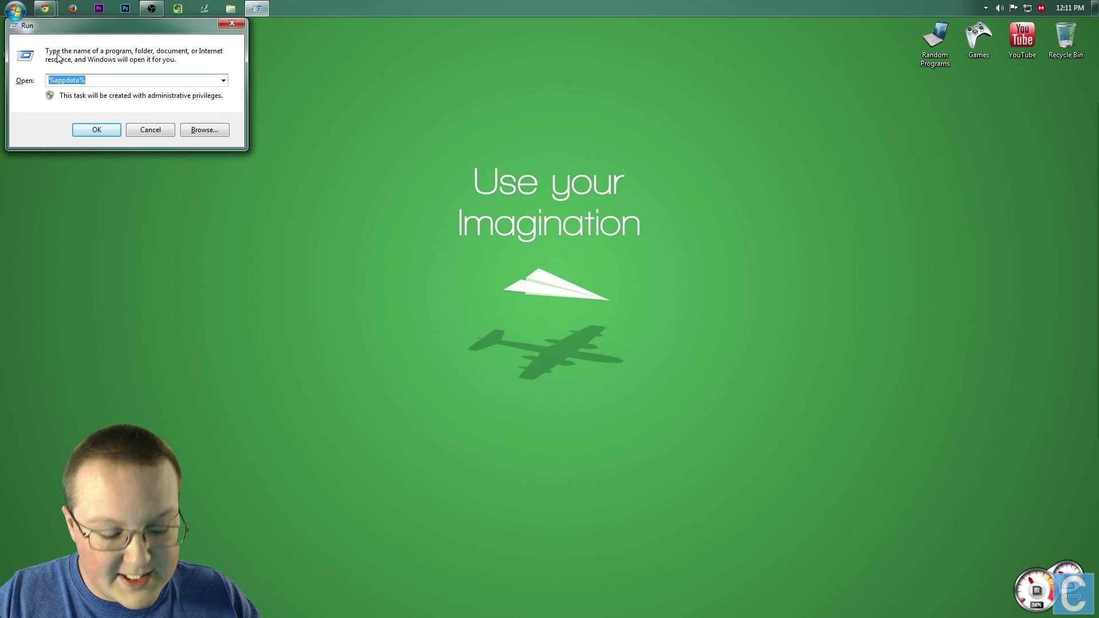
pyautogui.write('downloads')
pyautogui.press('Return')
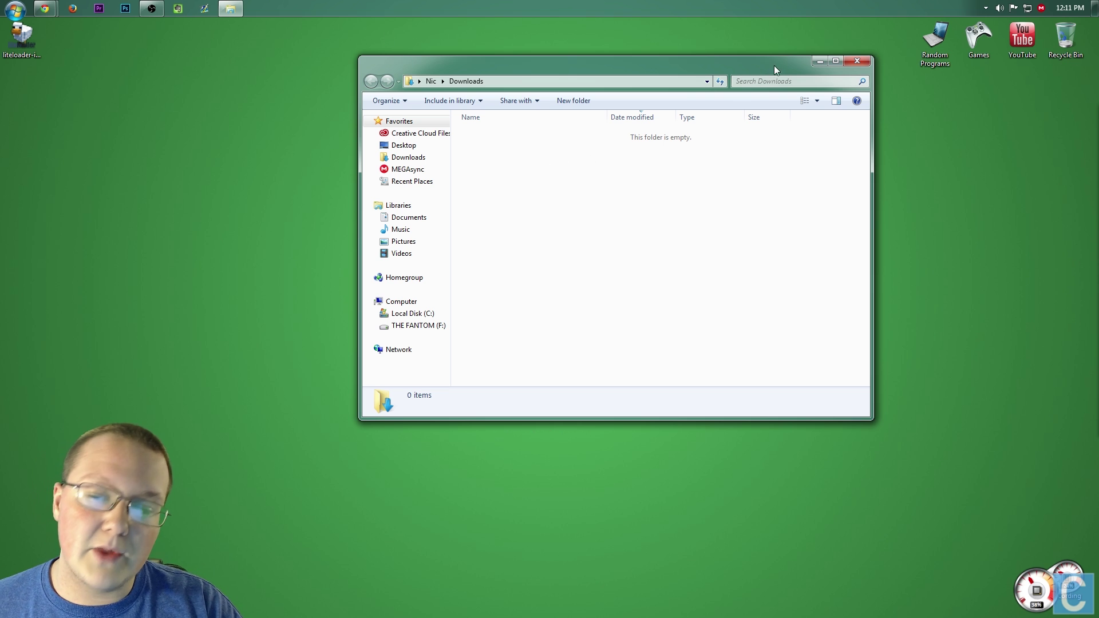
pyautogui.click(858, 57)
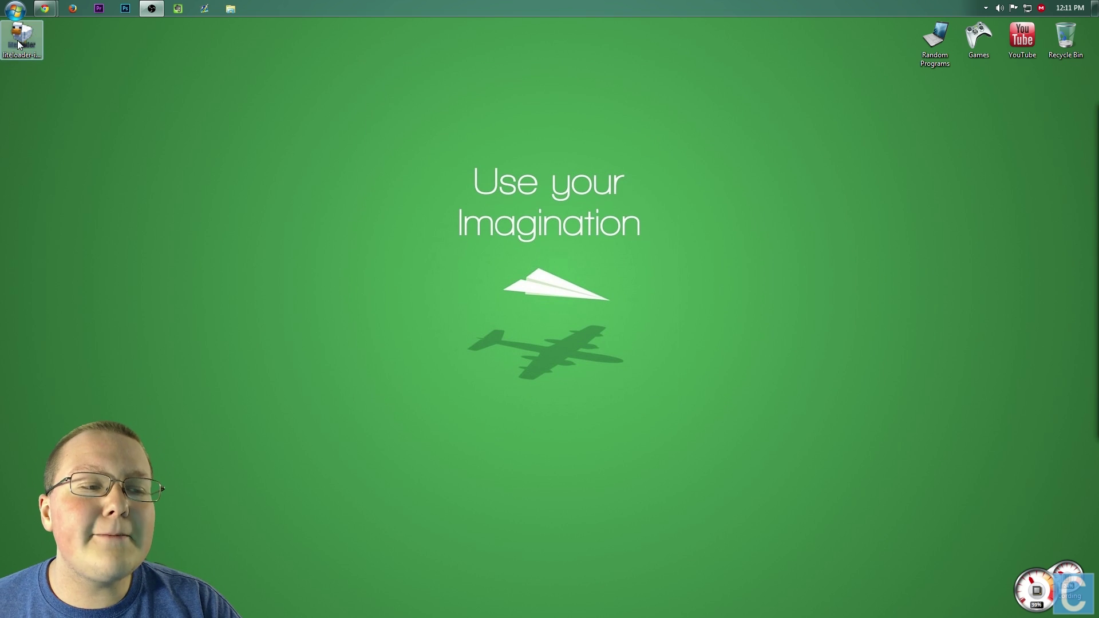
# Step: Install LiteLoader 1.7.10_02 with the recommended option and no chaining, and delete the installer from the desktop
pyautogui.doubleClick(17, 40)
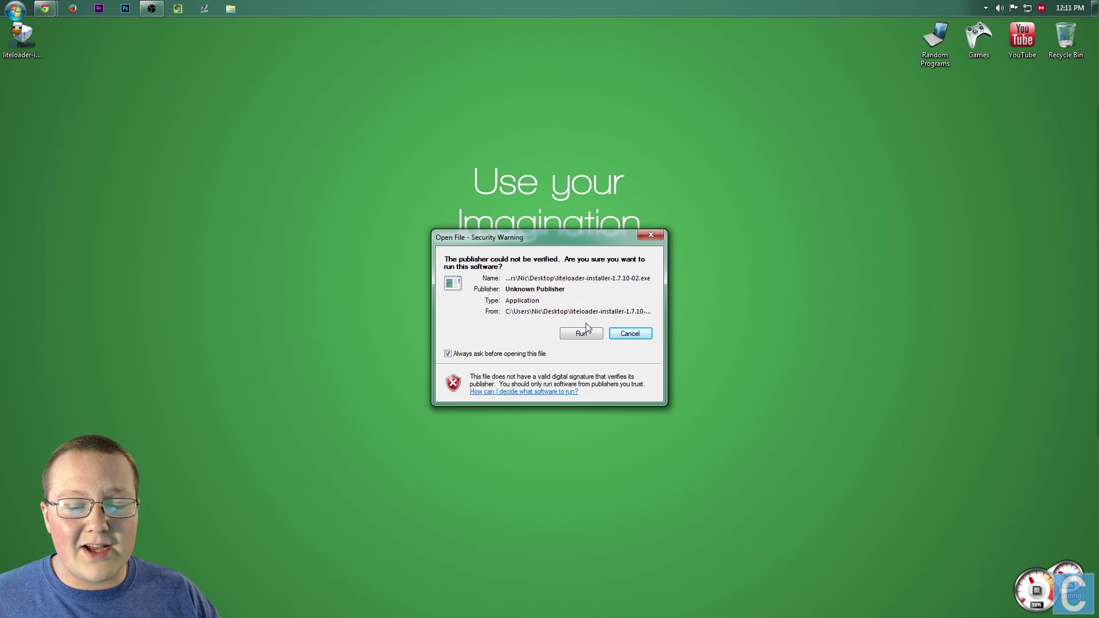
pyautogui.click(584, 332)
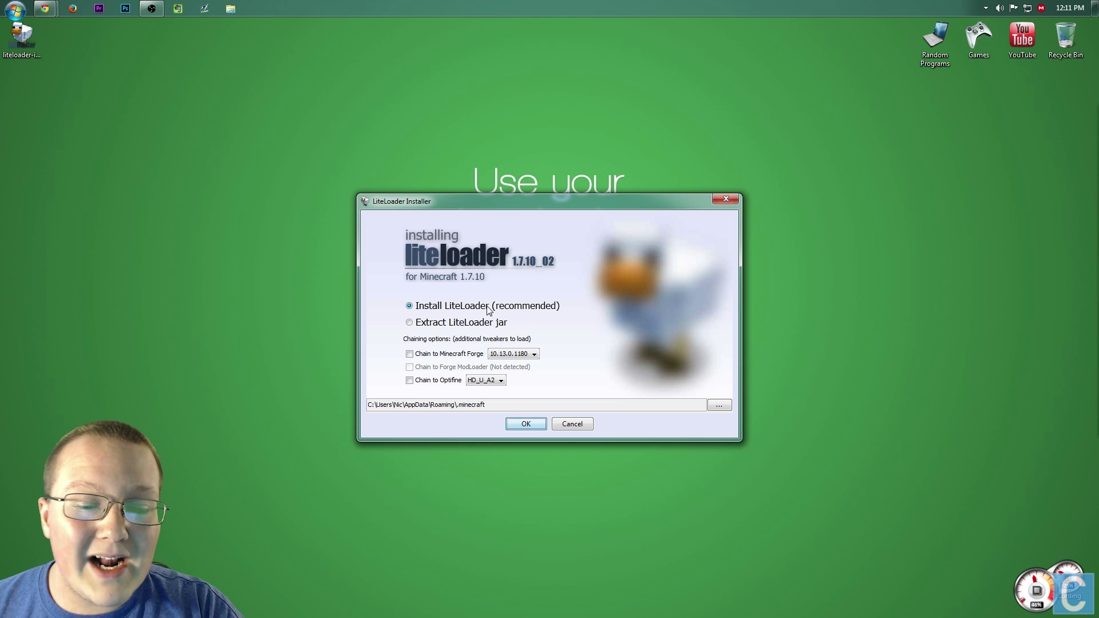
pyautogui.click(522, 426)
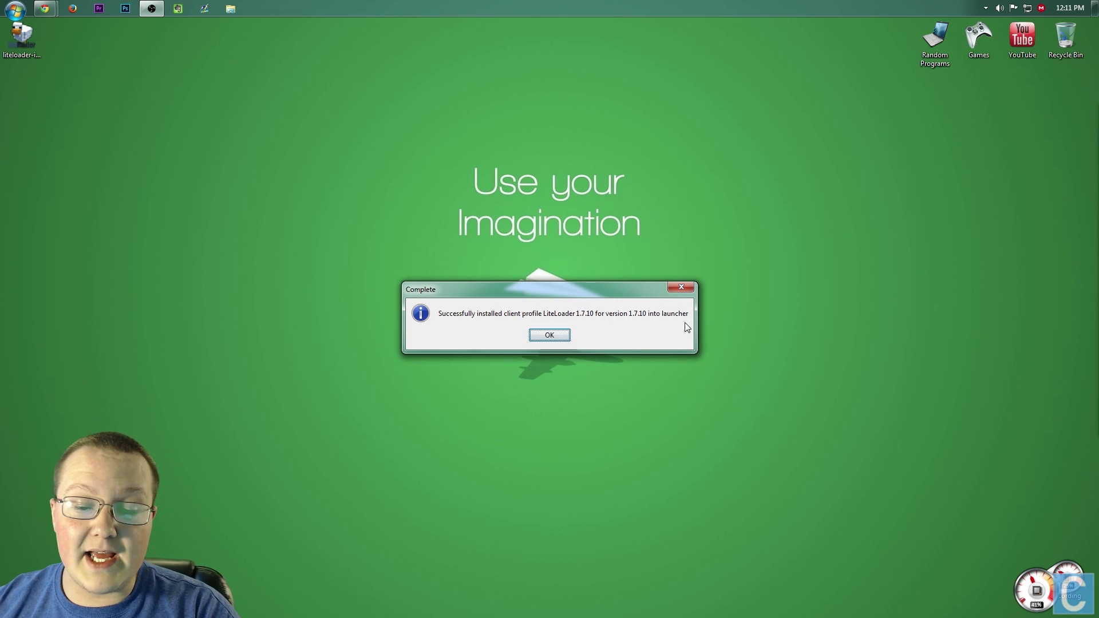
pyautogui.click(558, 339)
pyautogui.click(29, 62)
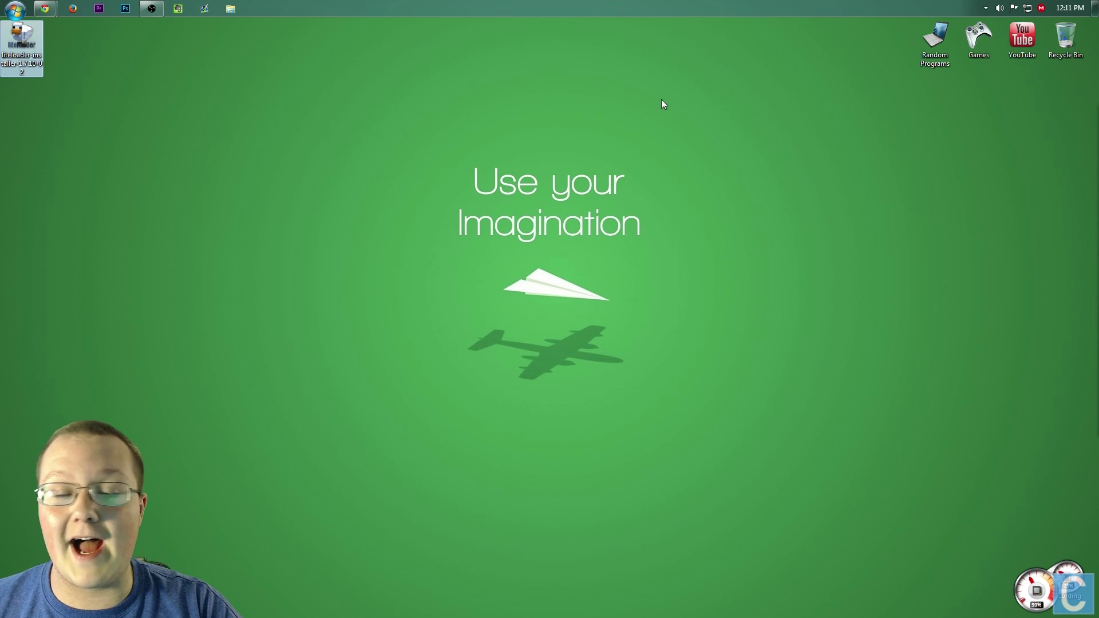
pyautogui.press('Delete')
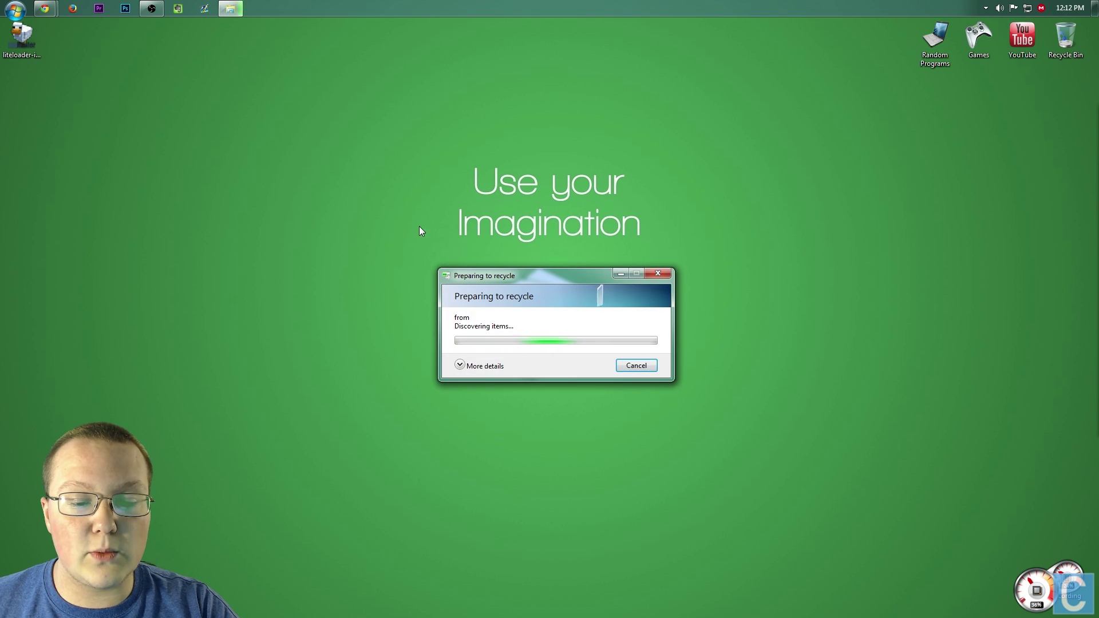
# Step: Download WorldEditWrapper version 1.2.0 for Minecraft 1.7.10 from its forum page in the browser and minimise the browser
pyautogui.moveTo(44, 8)
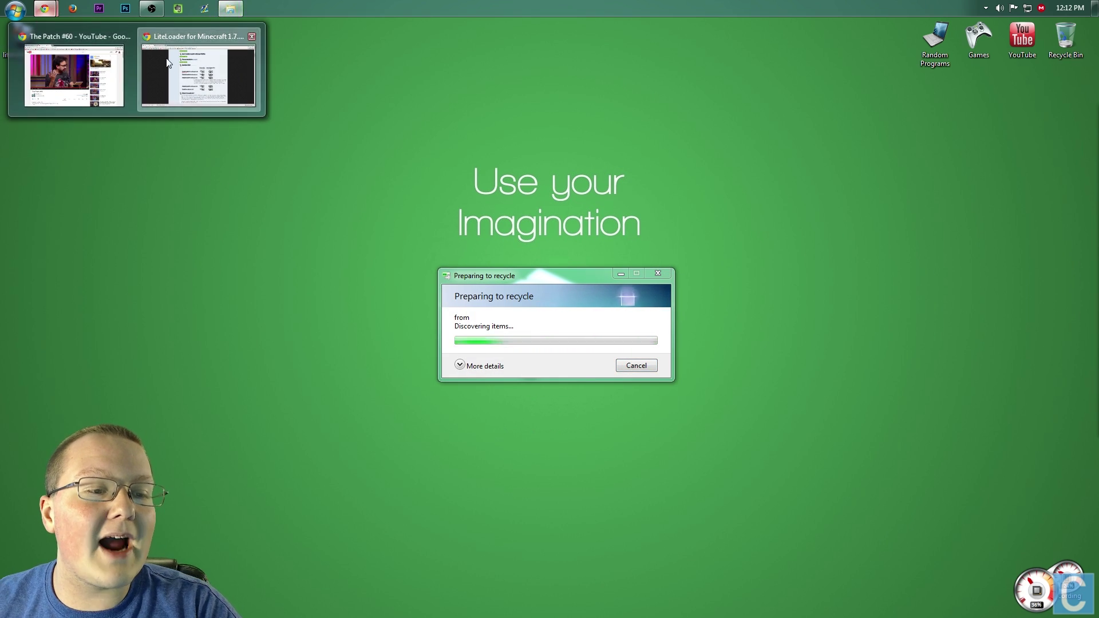
pyautogui.click(169, 40)
pyautogui.click(163, 25)
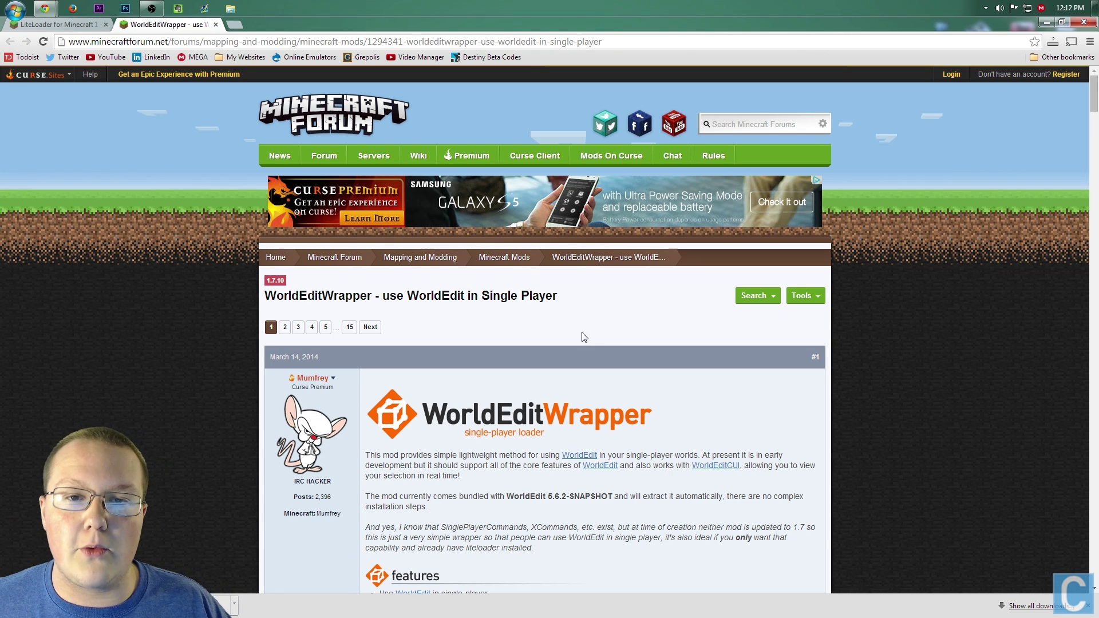
pyautogui.scroll(-3, 450, 248)
pyautogui.moveTo(420, 124); pyautogui.dragTo(558, 126)
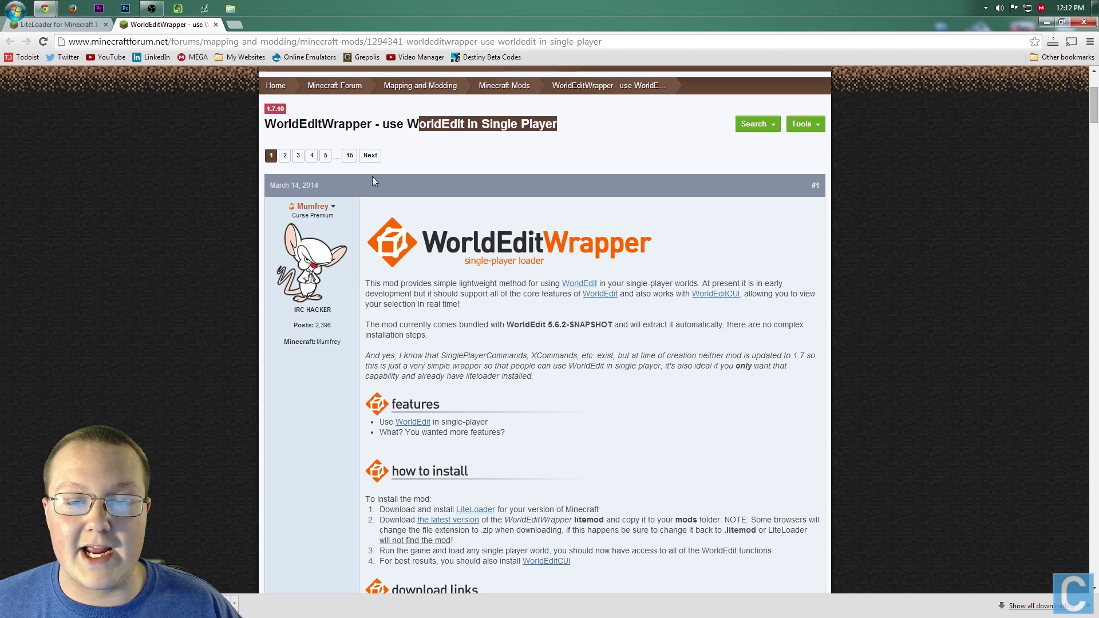
pyautogui.click(501, 137)
pyautogui.scroll(3, 543, 122)
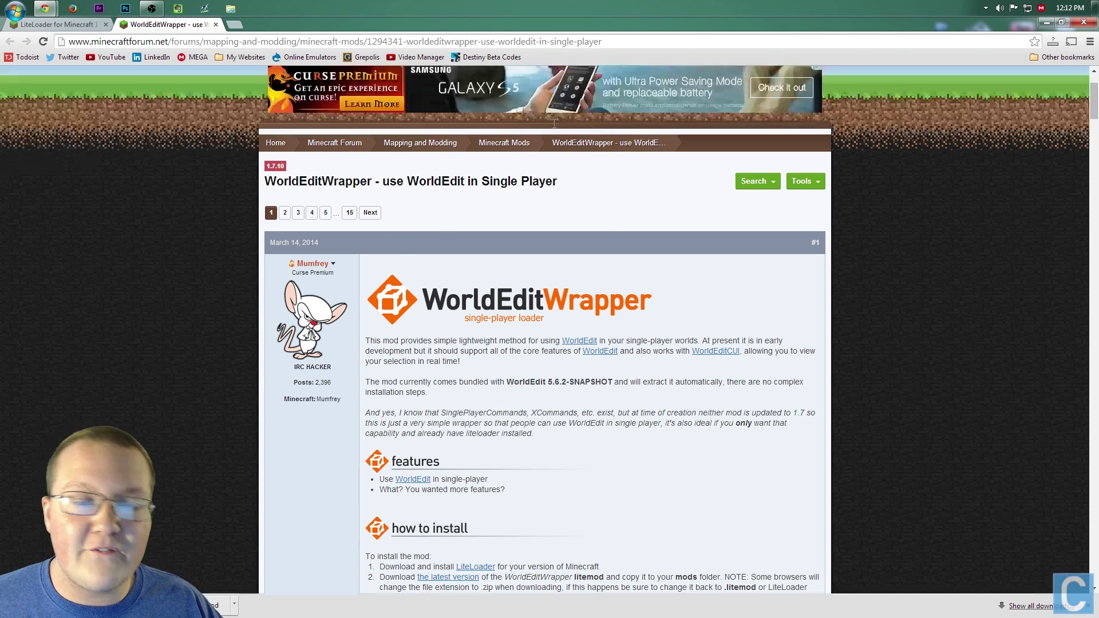
pyautogui.scroll(-10, 543, 121)
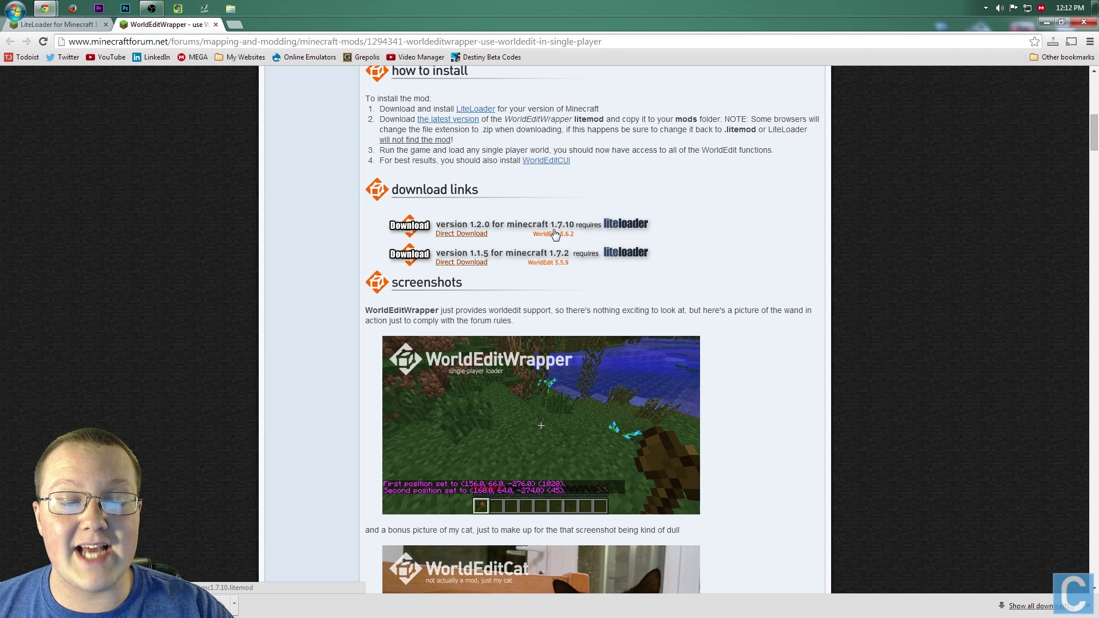
pyautogui.click(395, 226)
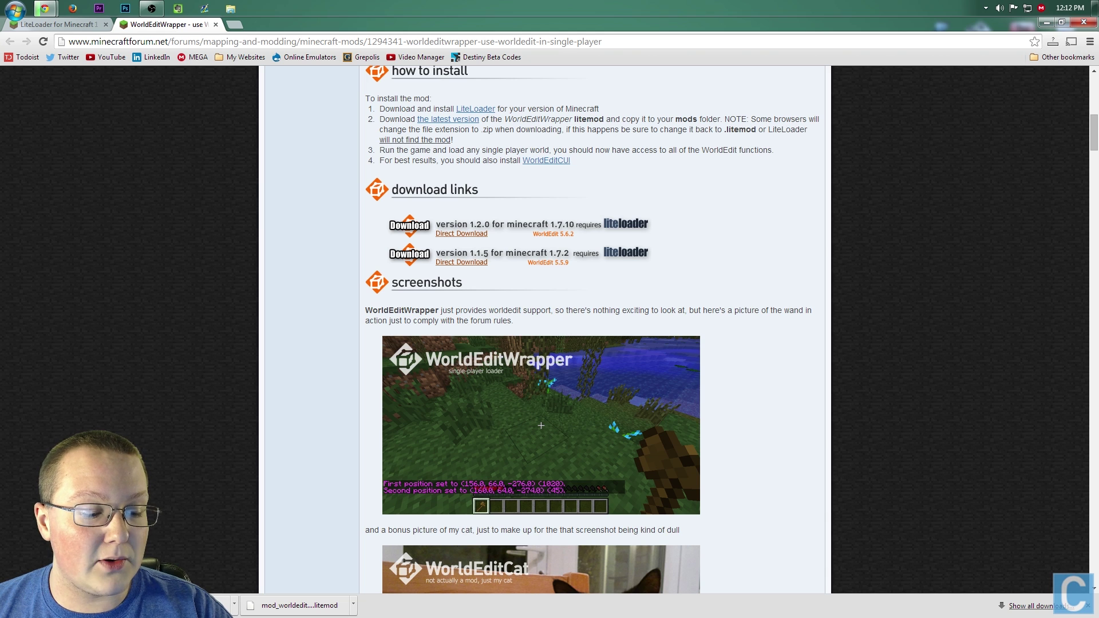
pyautogui.click(1046, 22)
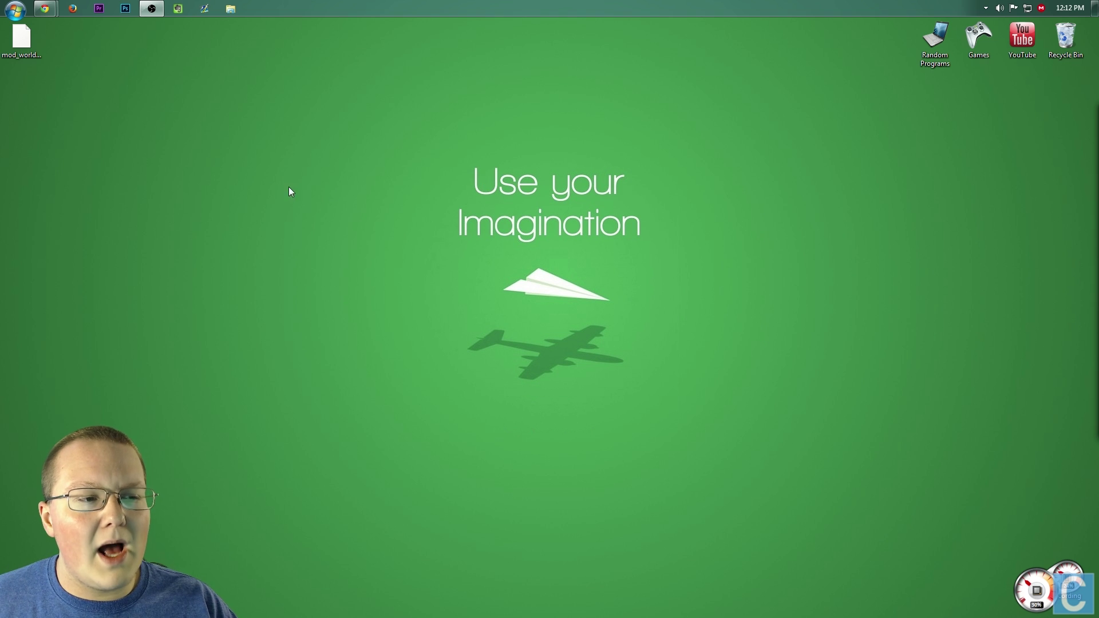
# Step: Check the Downloads folder for the WorldEditWrapper litemod file and close the folder window
pyautogui.click(6, 48)
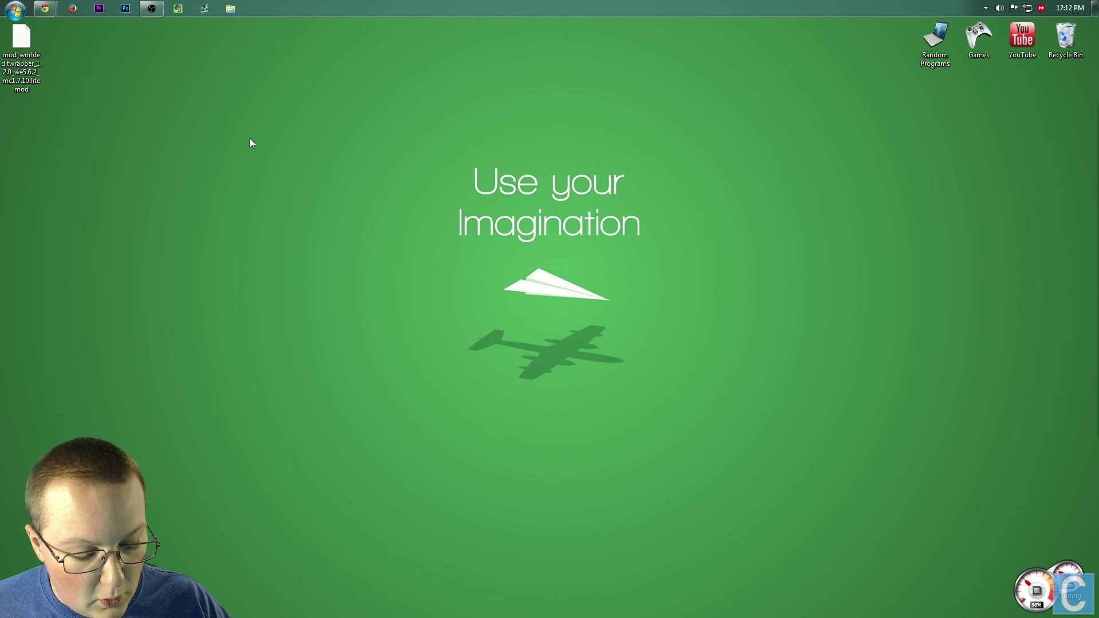
pyautogui.press('super+r')
pyautogui.press('Return')
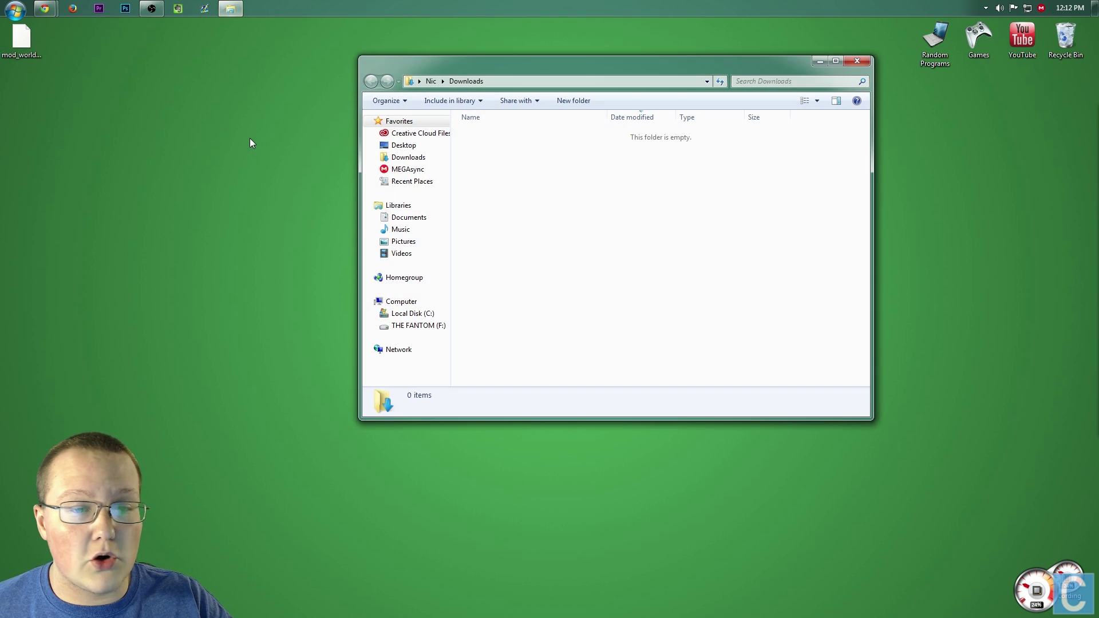
pyautogui.click(857, 61)
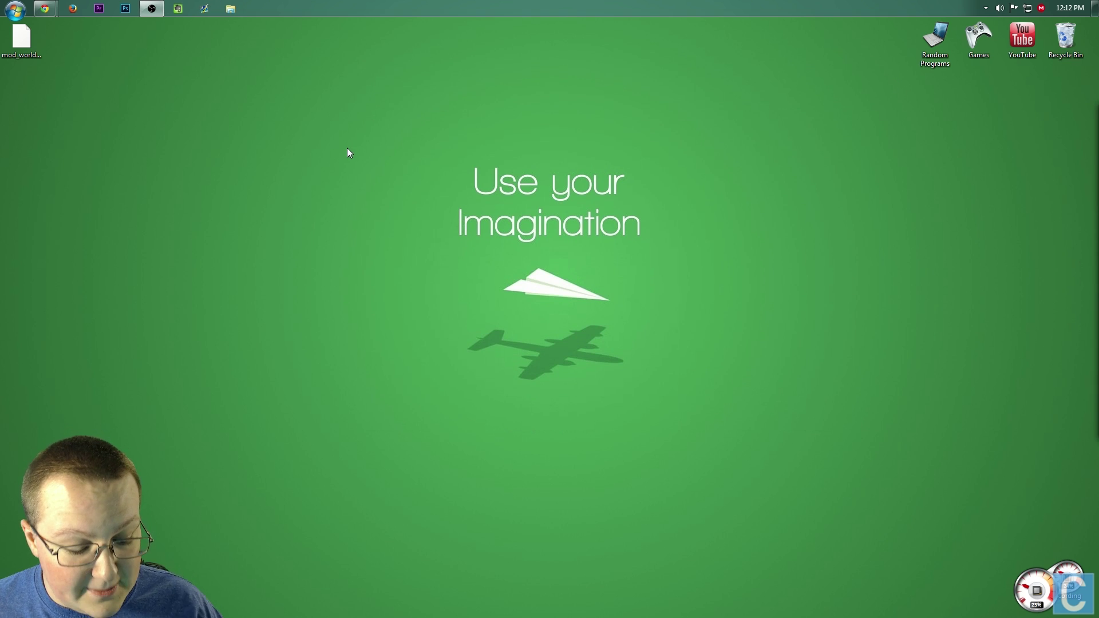
# Step: Open the mods folder inside .minecraft, starting from the Run command %appdata%
pyautogui.press('super+r')
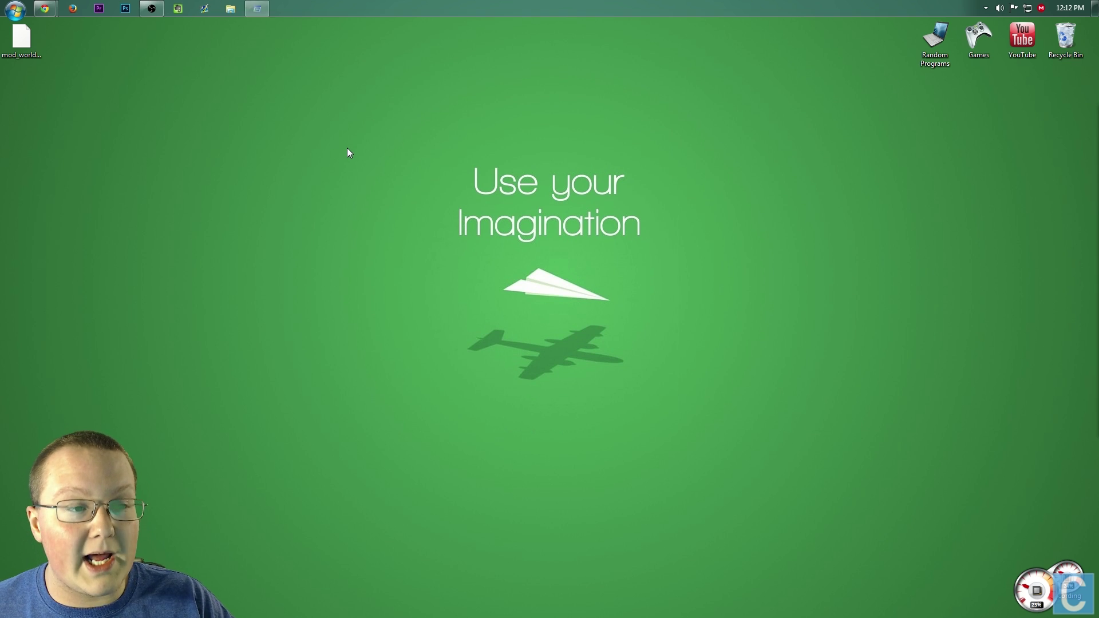
pyautogui.write('%ap')
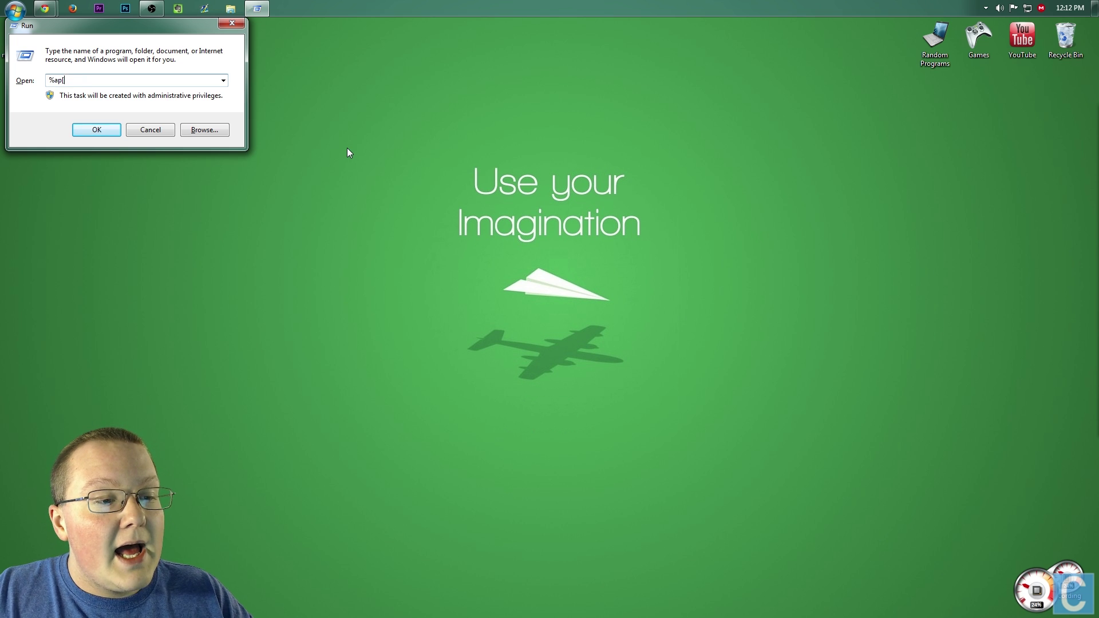
pyautogui.write('pdata')
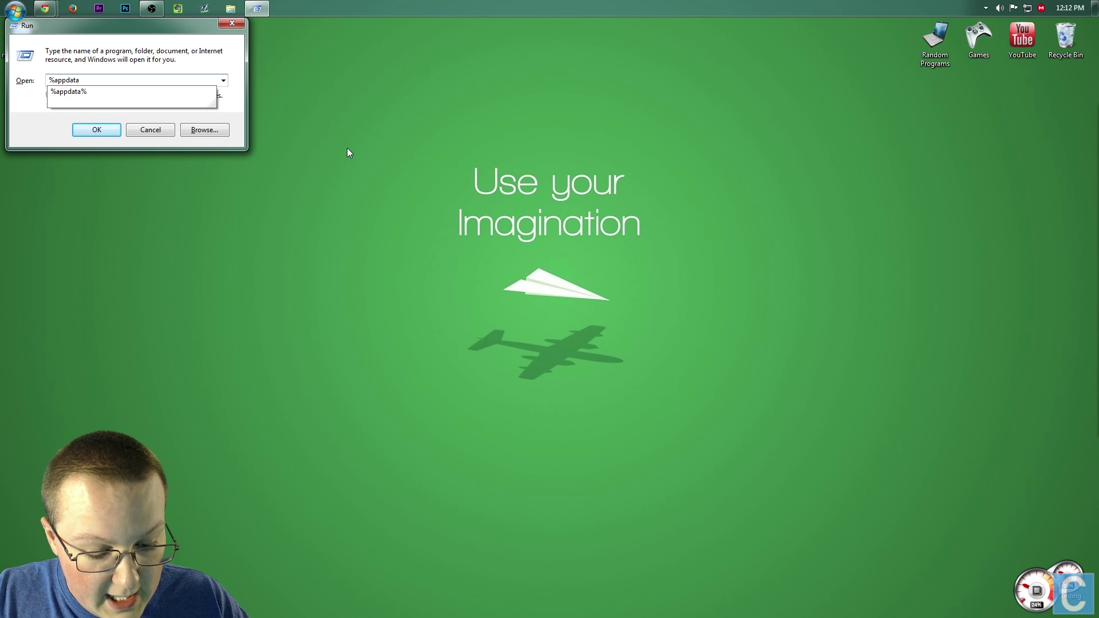
pyautogui.write('%')
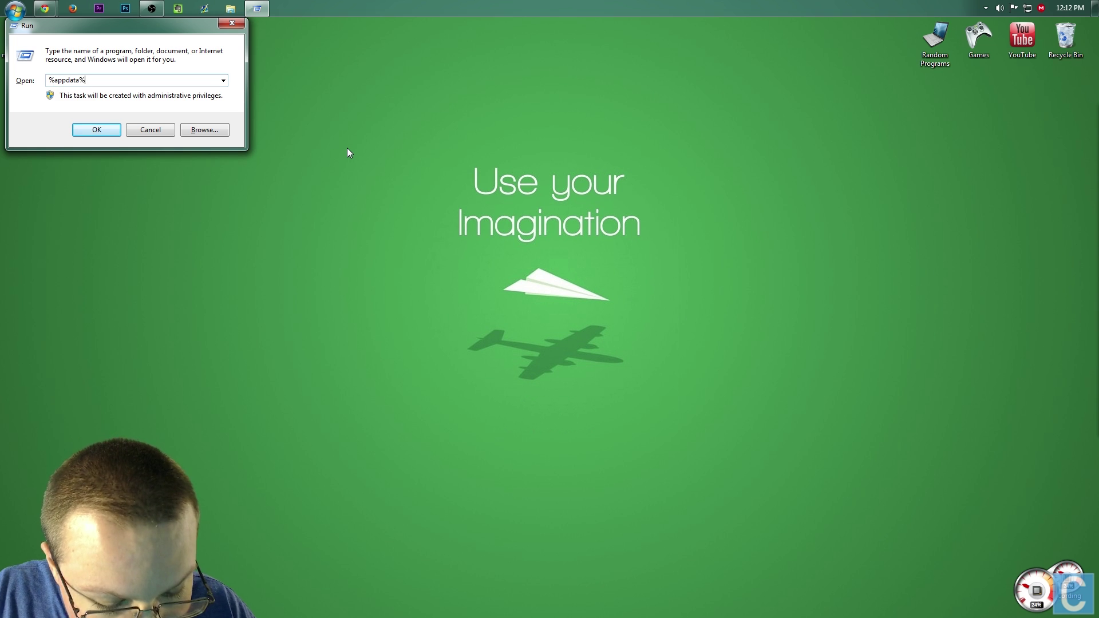
pyautogui.press('Return')
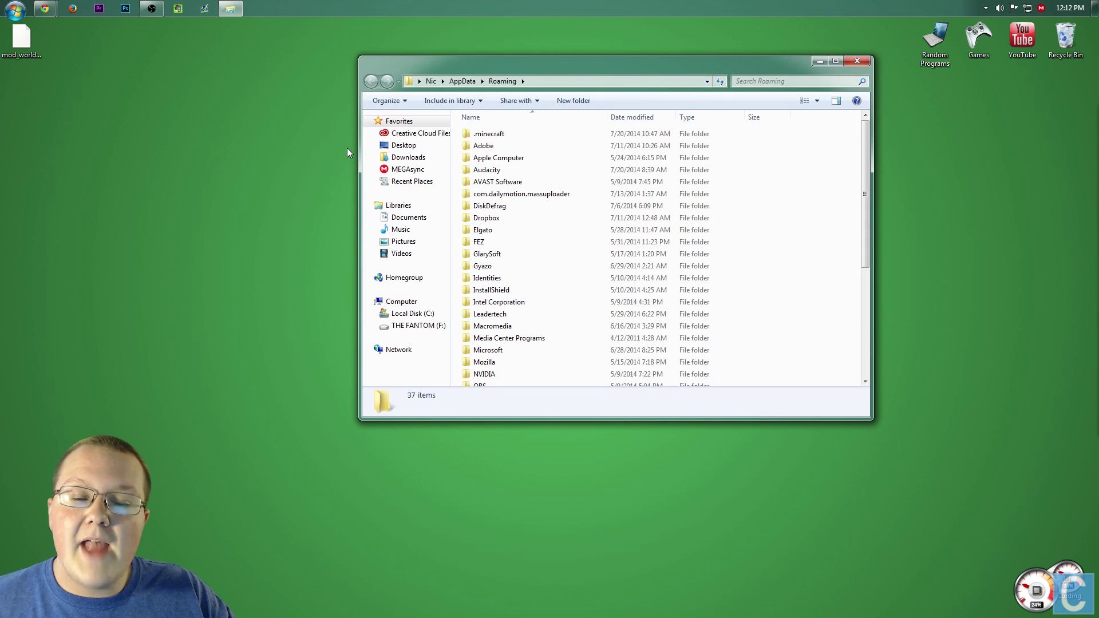
pyautogui.doubleClick(482, 134)
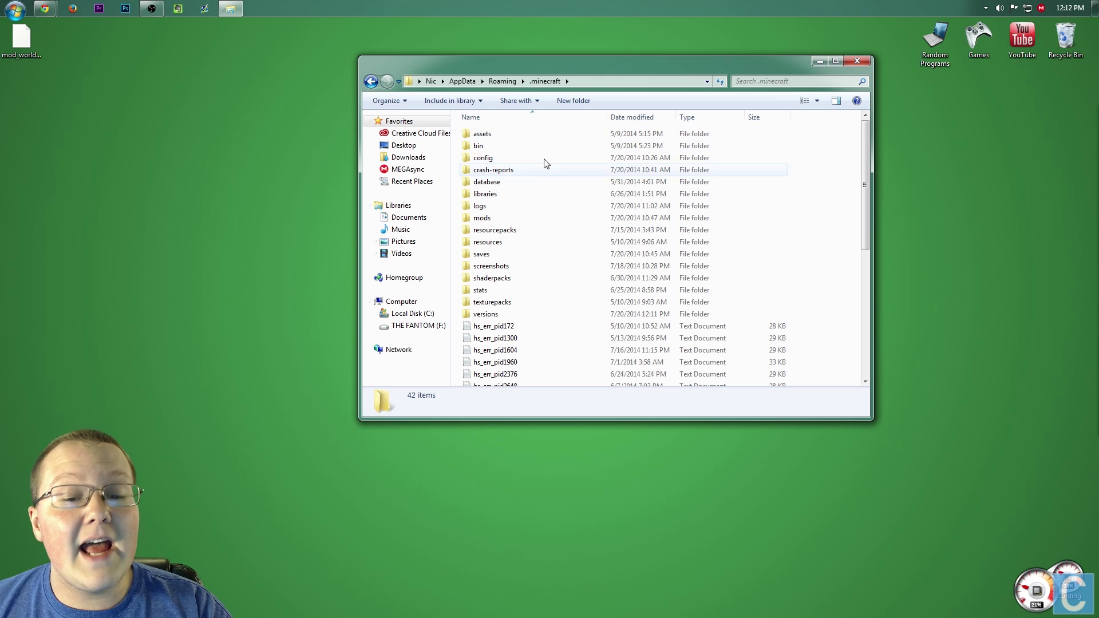
pyautogui.doubleClick(481, 218)
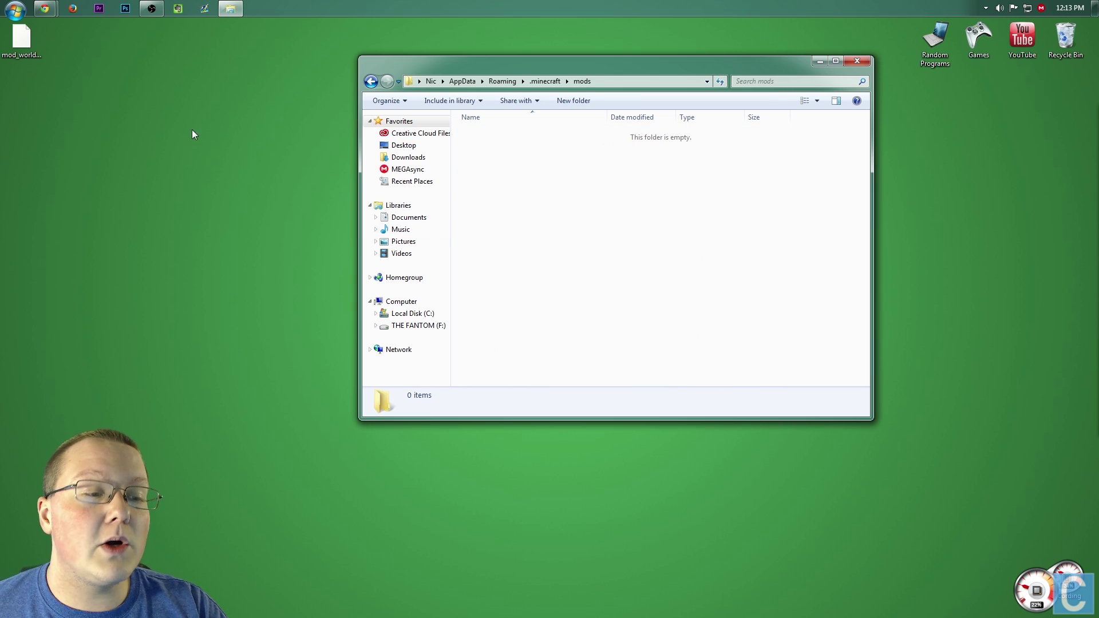
# Step: Move the WorldEditWrapper litemod file from the desktop into the mods folder
pyautogui.click(22, 39)
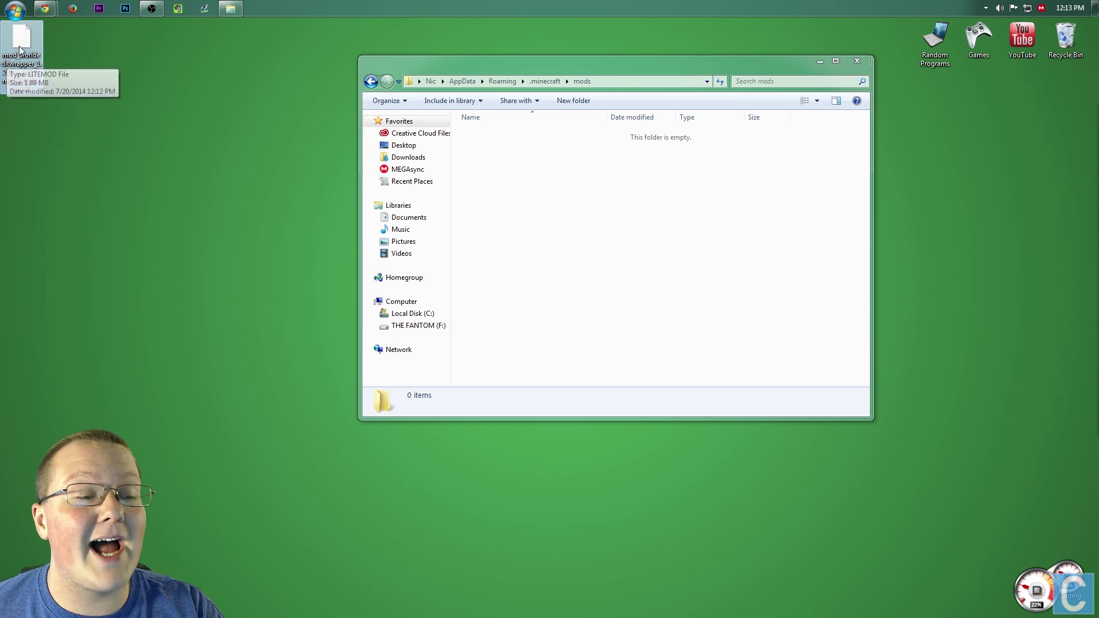
pyautogui.moveTo(21, 49); pyautogui.dragTo(616, 213)
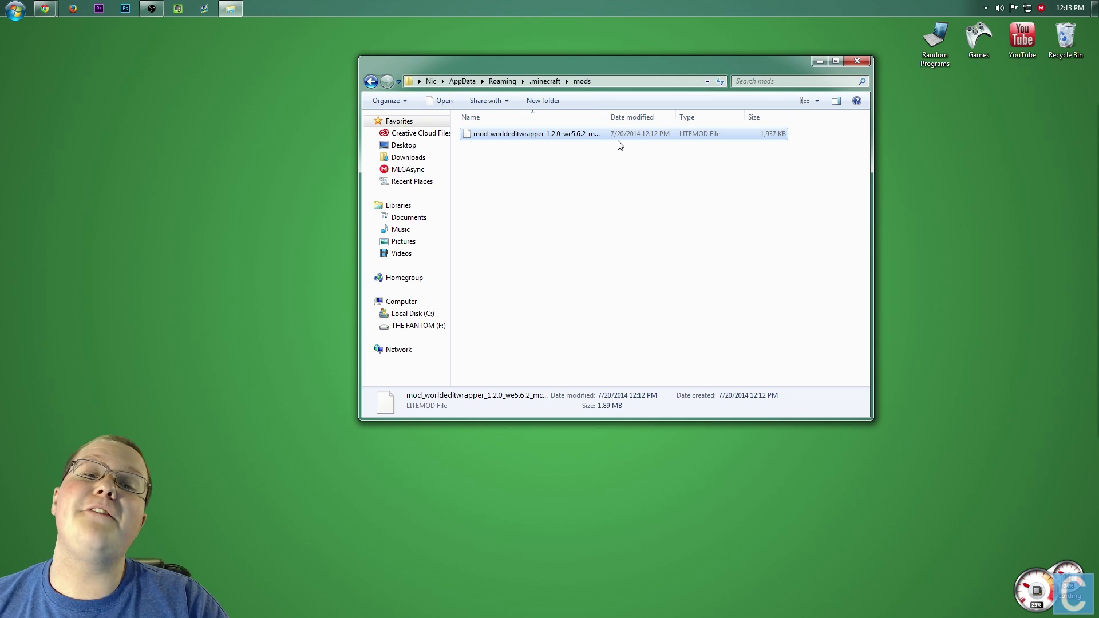
# Step: Check the full name and .litemod extension of the WorldEditWrapper file in the mods folder, leaving the name as is
pyautogui.rightClick(586, 139)
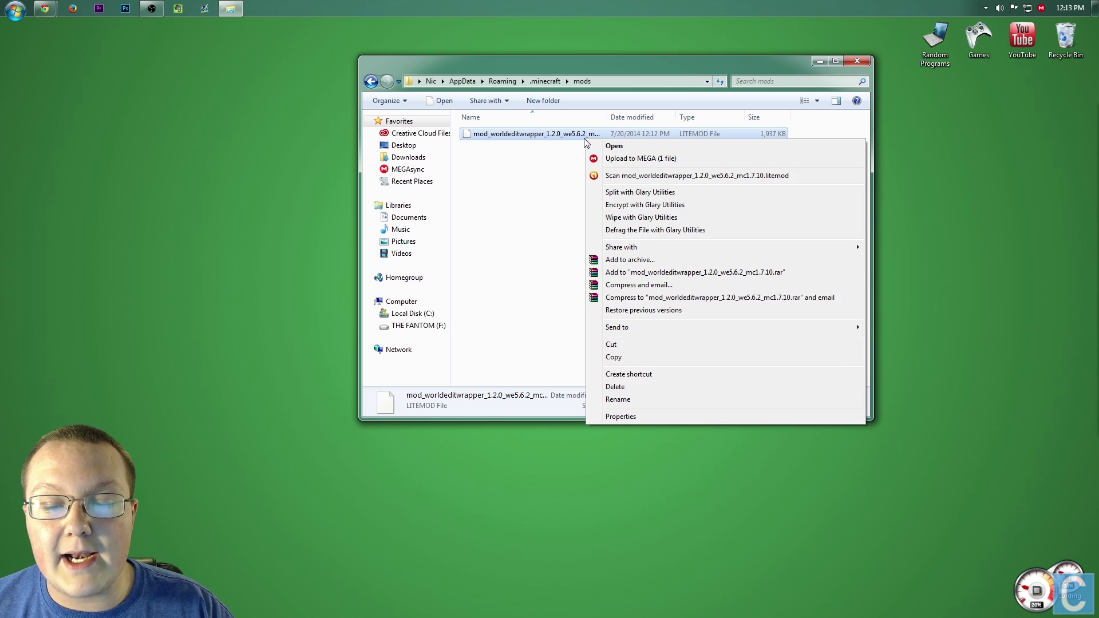
pyautogui.click(637, 397)
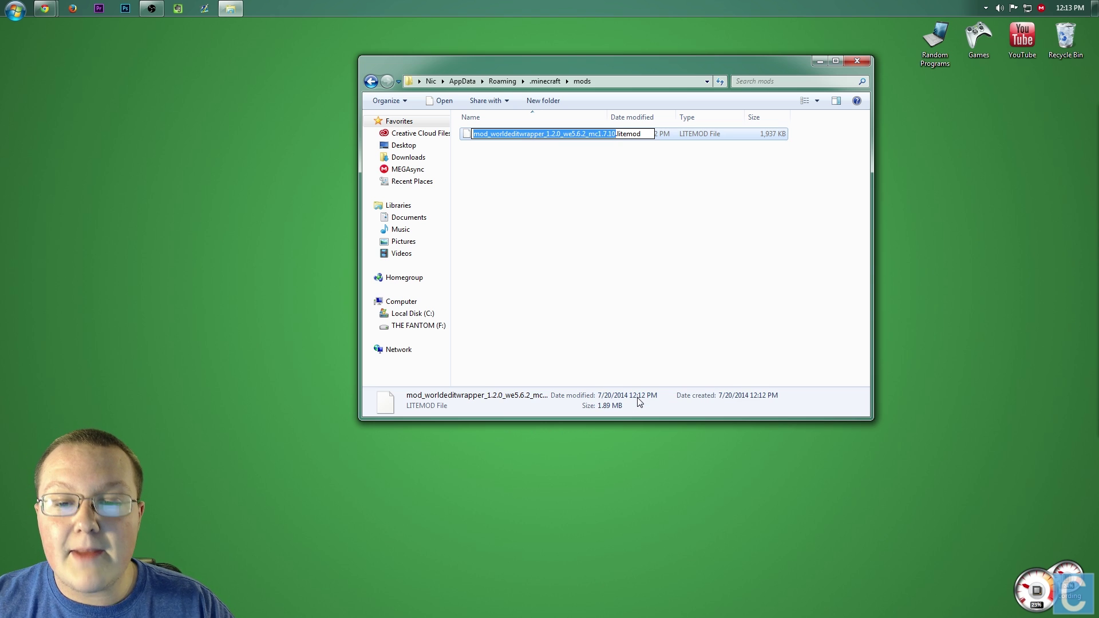
pyautogui.press('Right')
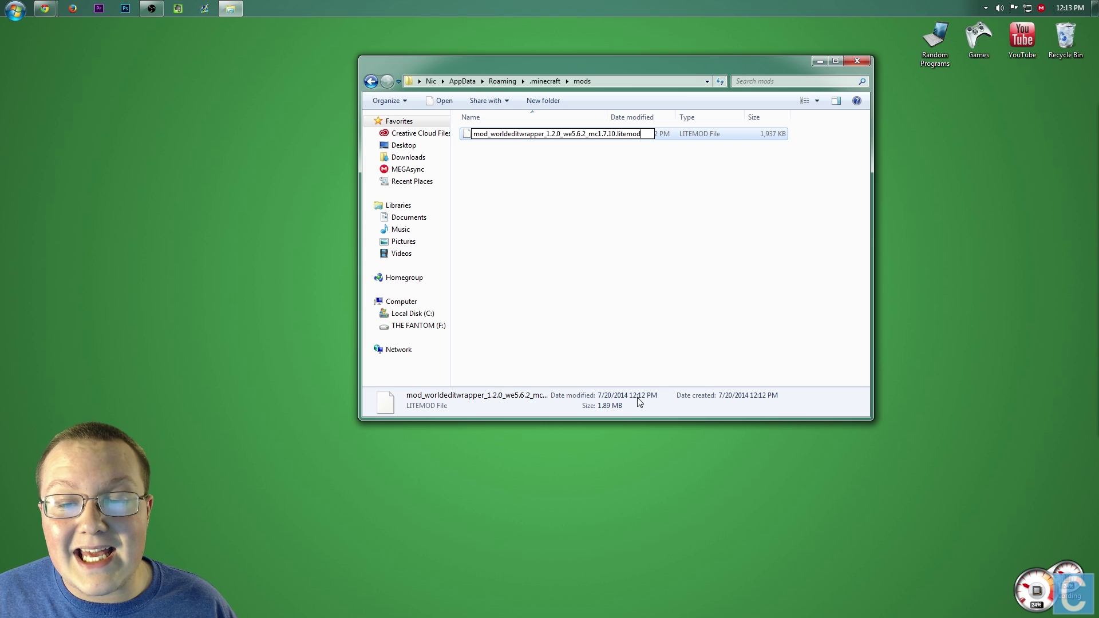
pyautogui.click(613, 342)
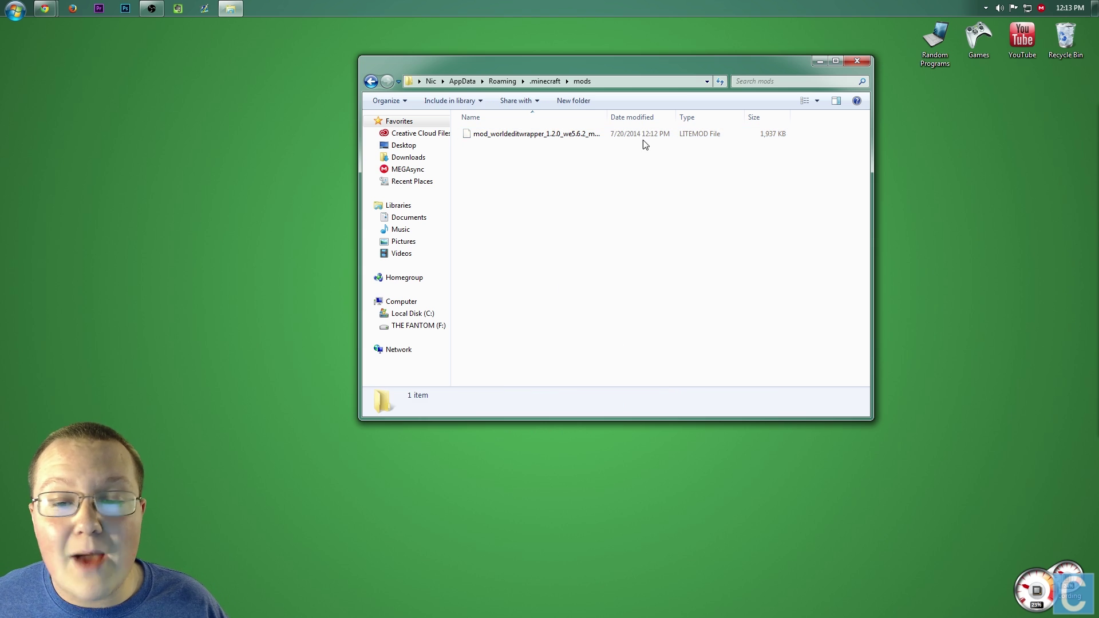
# Step: Close the mods folder and start the Minecraft launcher from the Minecraft folder inside Games
pyautogui.click(856, 61)
pyautogui.doubleClick(964, 40)
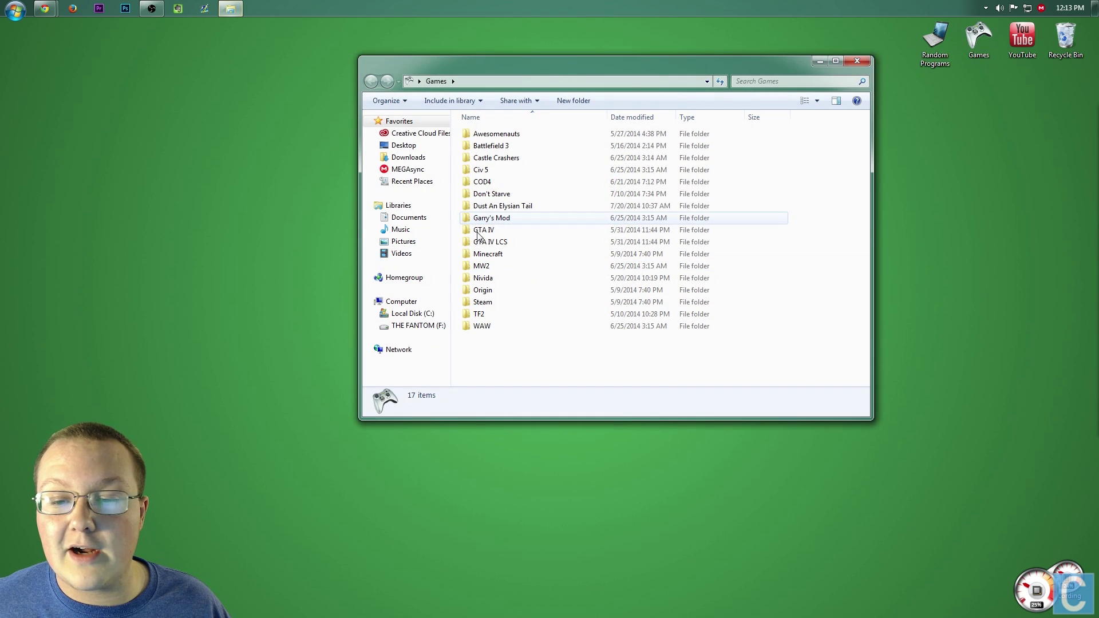
pyautogui.doubleClick(491, 255)
pyautogui.doubleClick(539, 135)
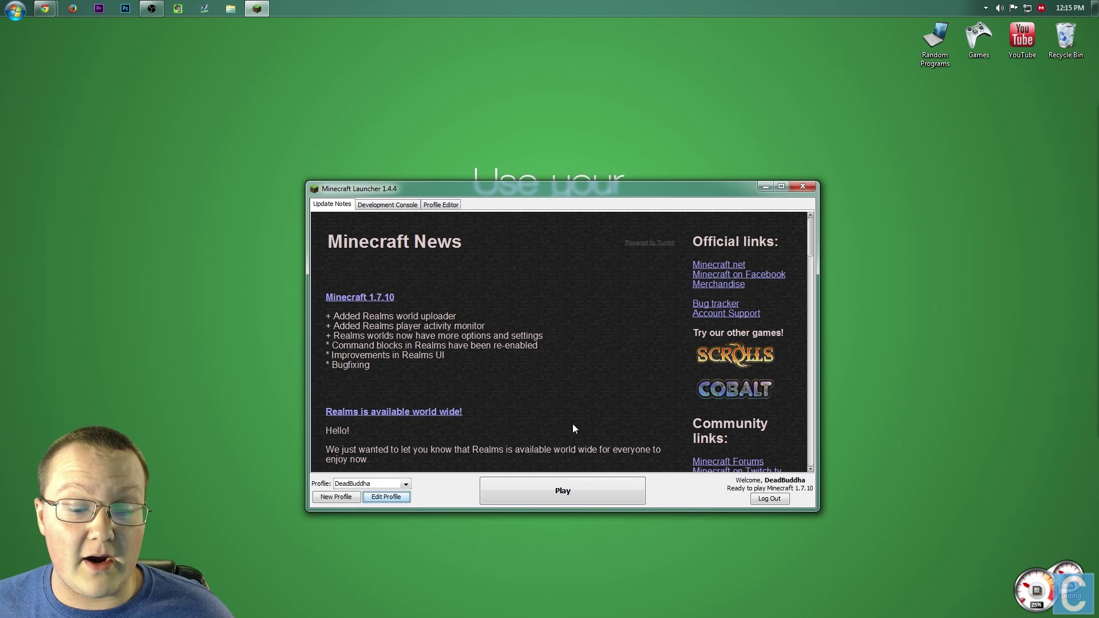
# Step: Set the current launcher profile to use version release 1.7.10-LiteLoader1.7.10 and save the profile
pyautogui.click(364, 484)
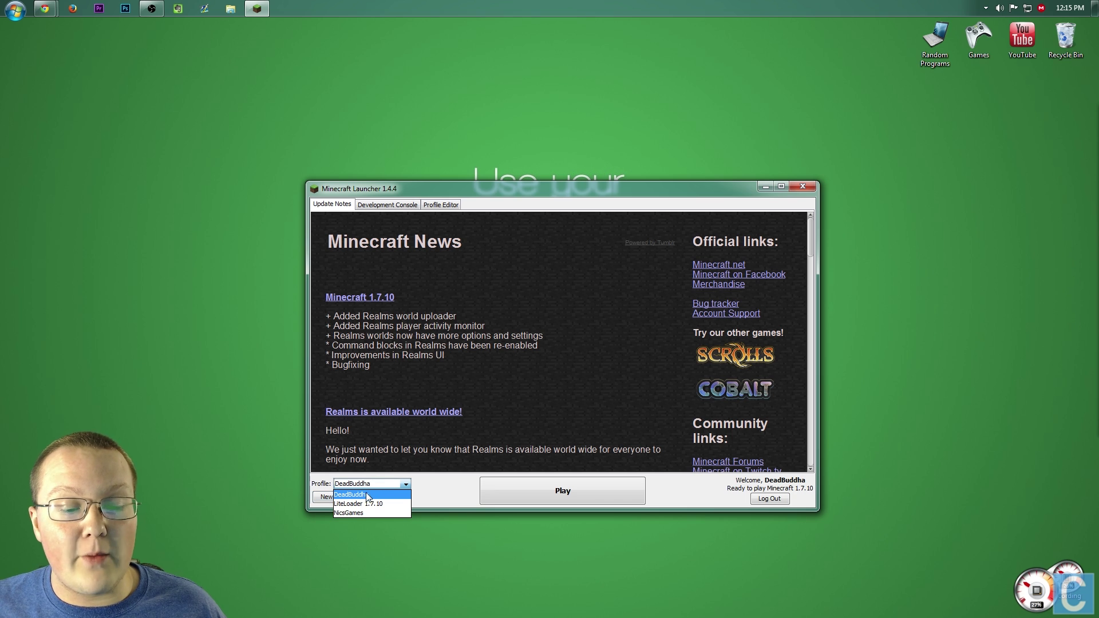
pyautogui.click(365, 494)
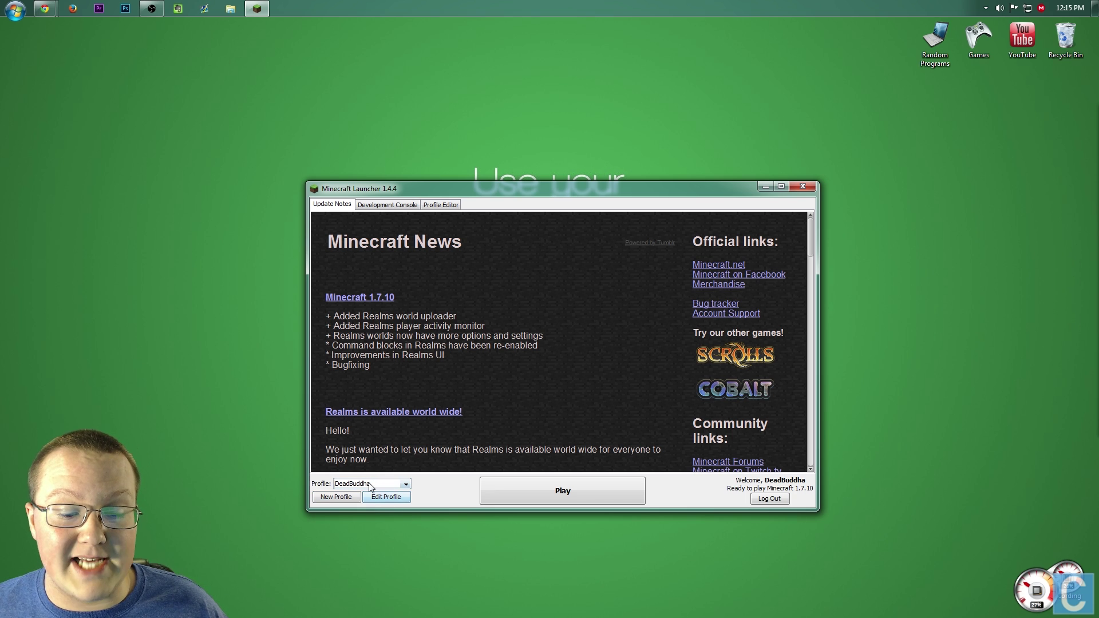
pyautogui.click(375, 497)
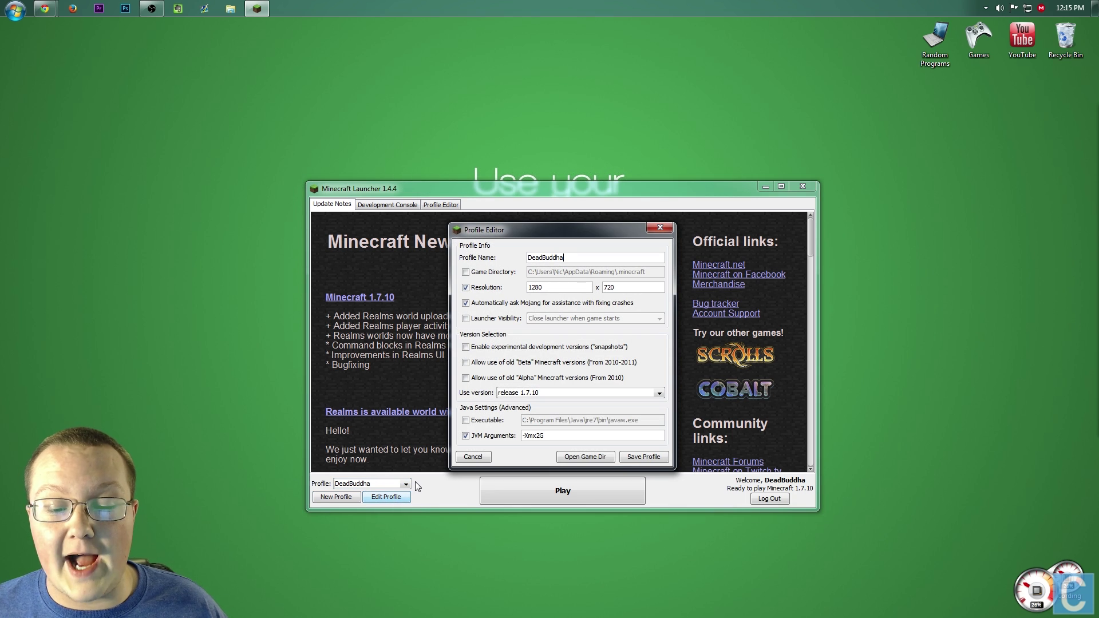
pyautogui.click(512, 395)
pyautogui.scroll(3, 549, 413)
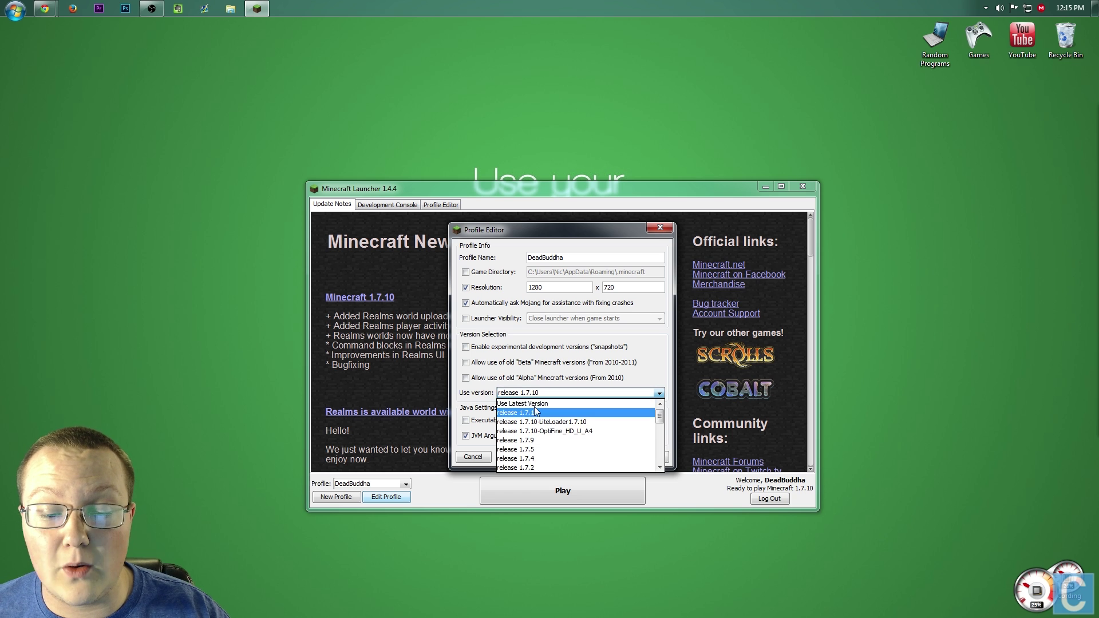
pyautogui.click(558, 401)
pyautogui.click(567, 392)
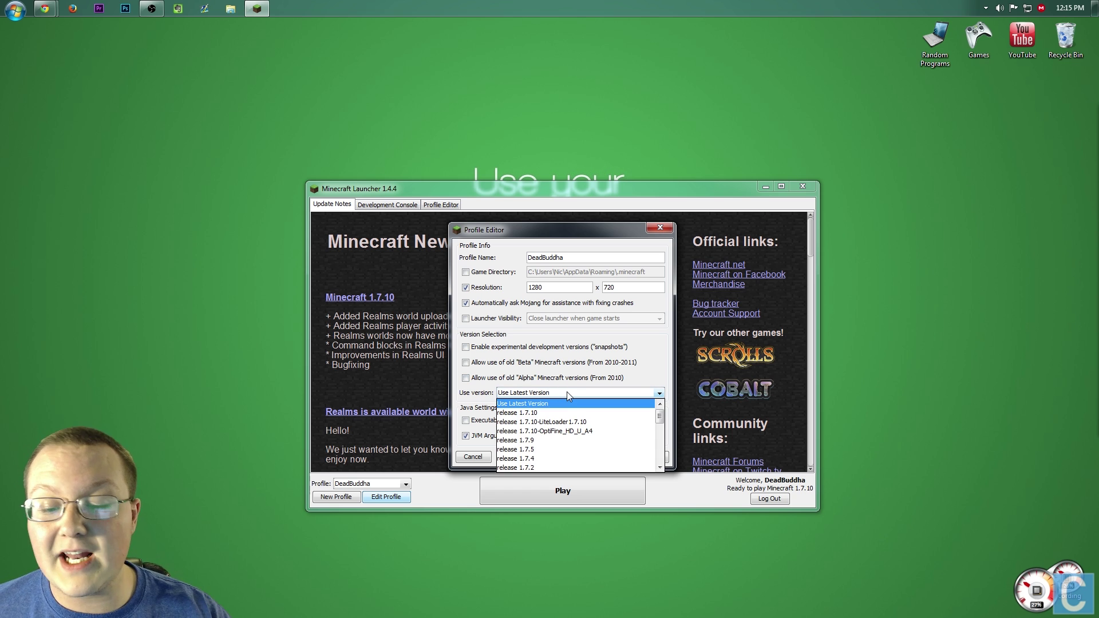
pyautogui.click(571, 422)
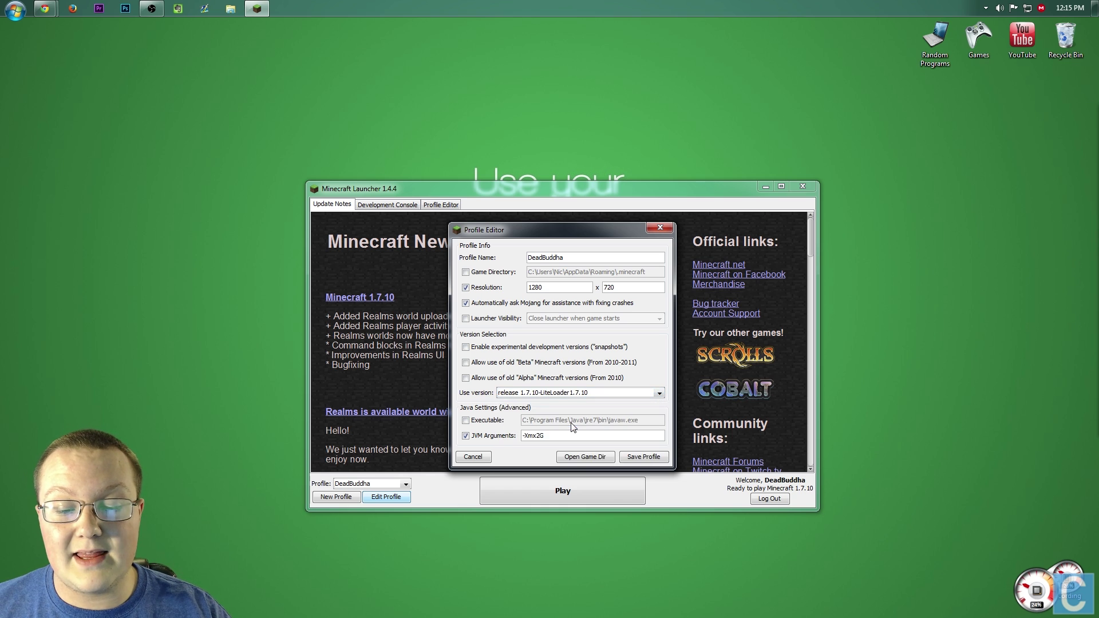
pyautogui.click(644, 456)
# Step: Launch Minecraft with the edited profile and open the single-player world CTV Craft
pyautogui.click(598, 496)
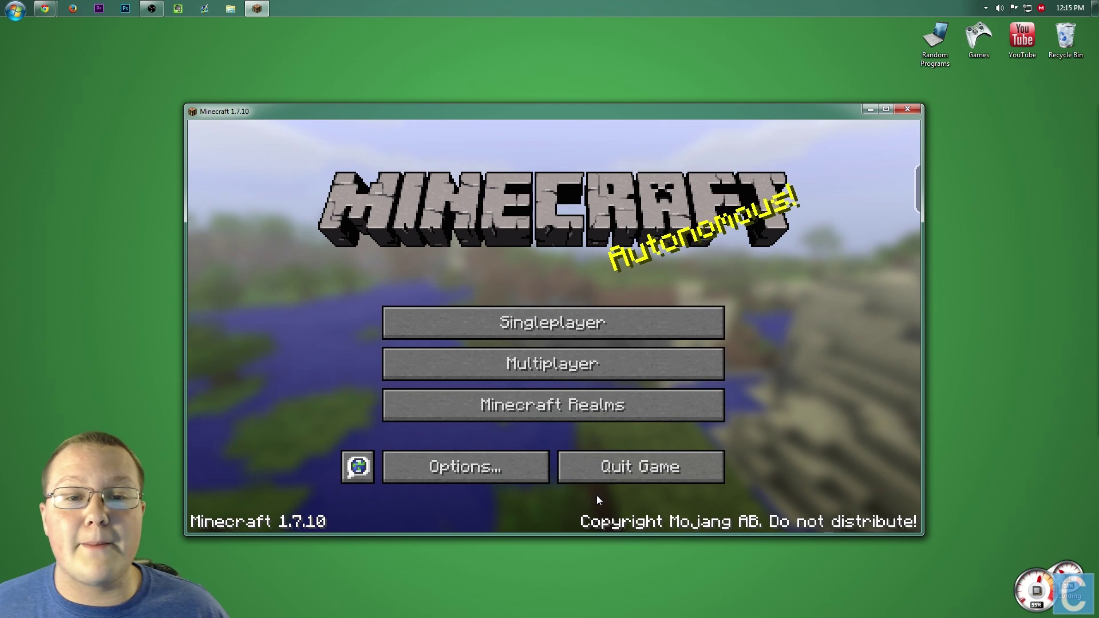
pyautogui.click(549, 323)
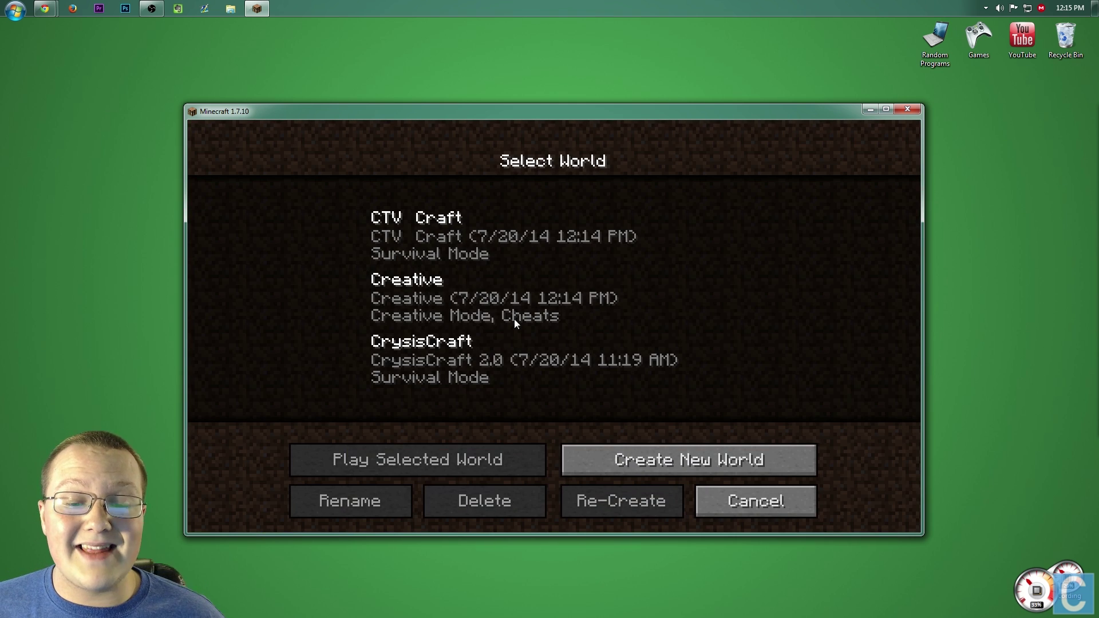
pyautogui.doubleClick(465, 250)
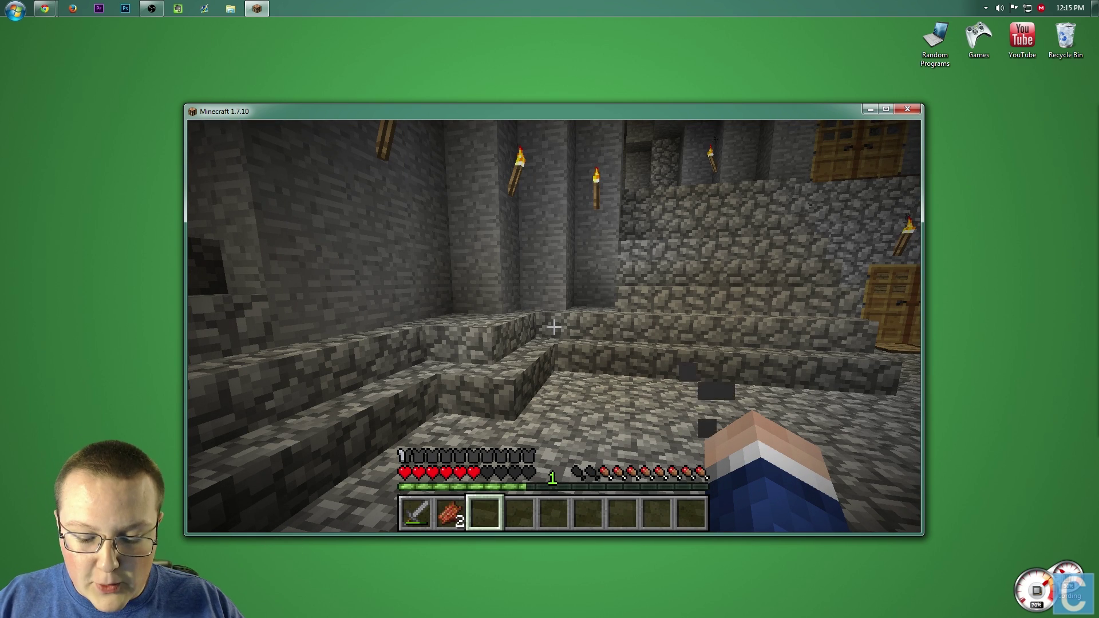
# Step: Run the //wand command to get the WorldEdit wand, and switch the held item to the neighbouring hotbar slot
pyautogui.press('/')
pyautogui.write('/wand')
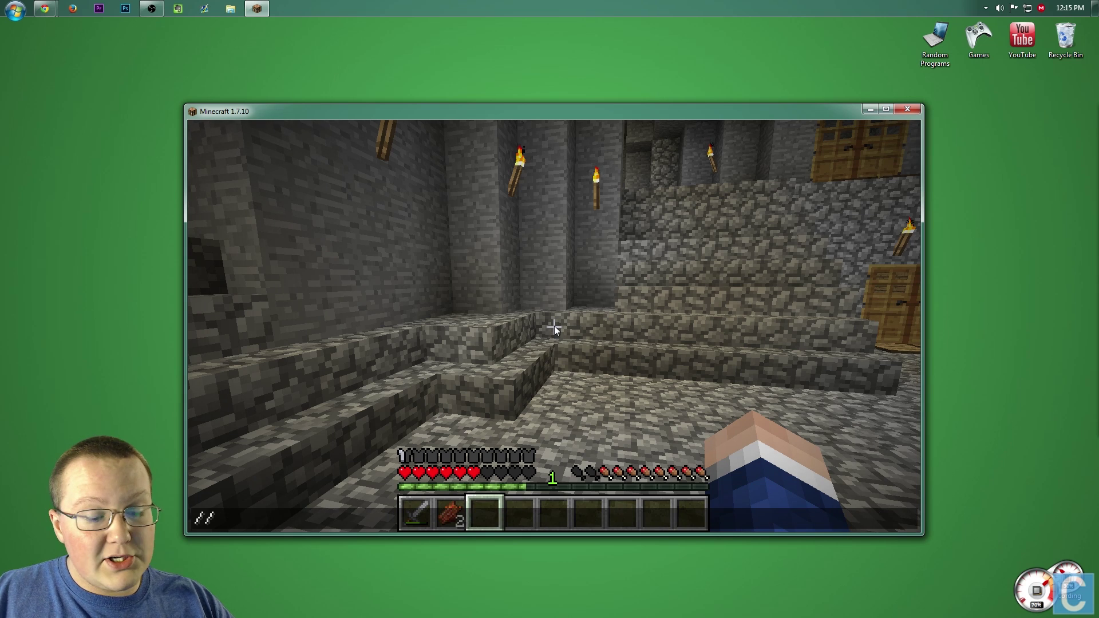
pyautogui.press('Return')
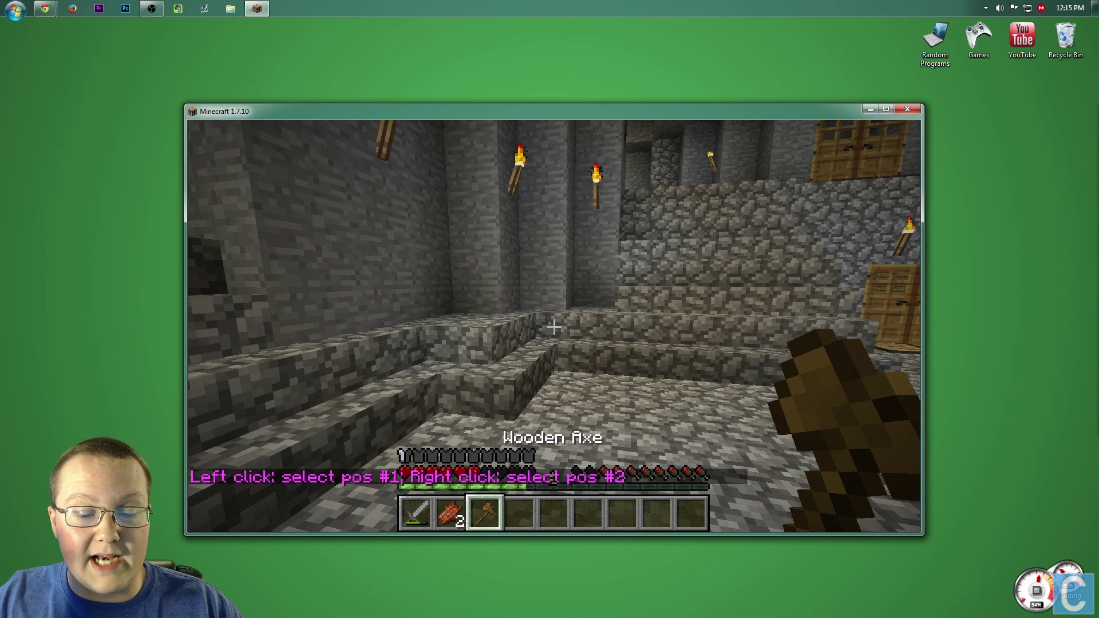
pyautogui.scroll(1, 554, 327)
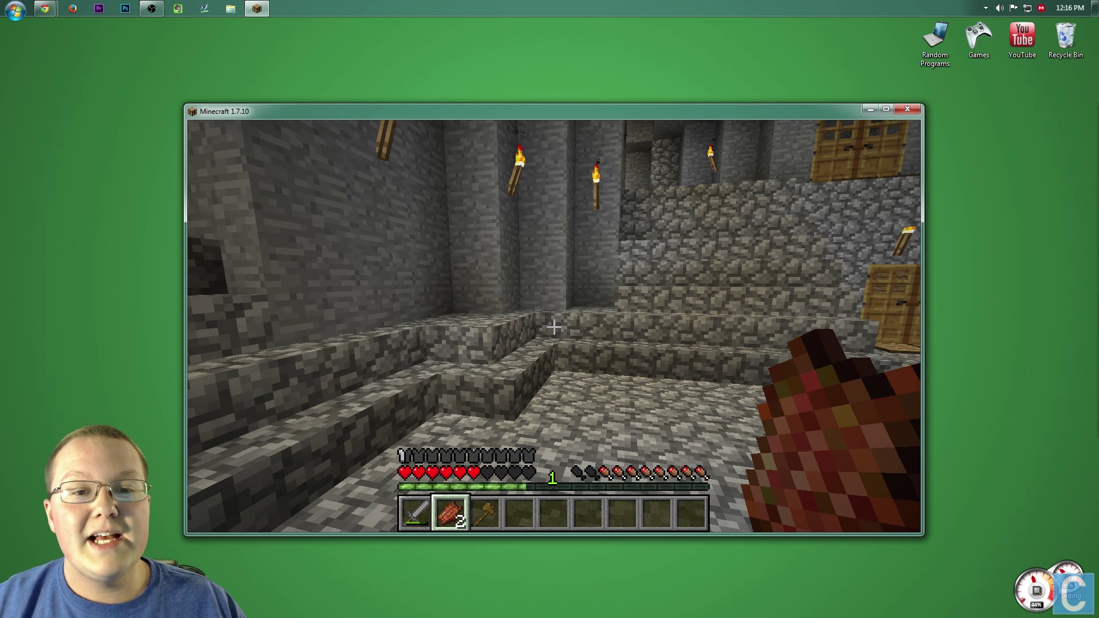
# Step: Switch to the browser and look through the WorldEdit Reference wiki page's list of commands
pyautogui.hotkey('alt', 'Tab')
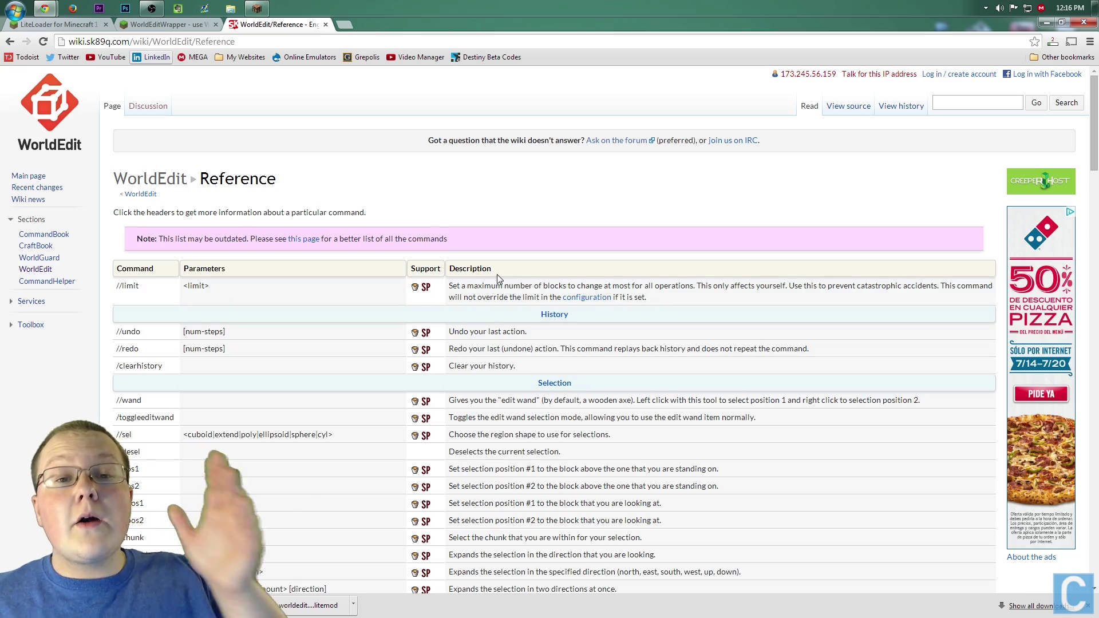
pyautogui.scroll(-15, 497, 274)
pyautogui.scroll(-20, 341, 303)
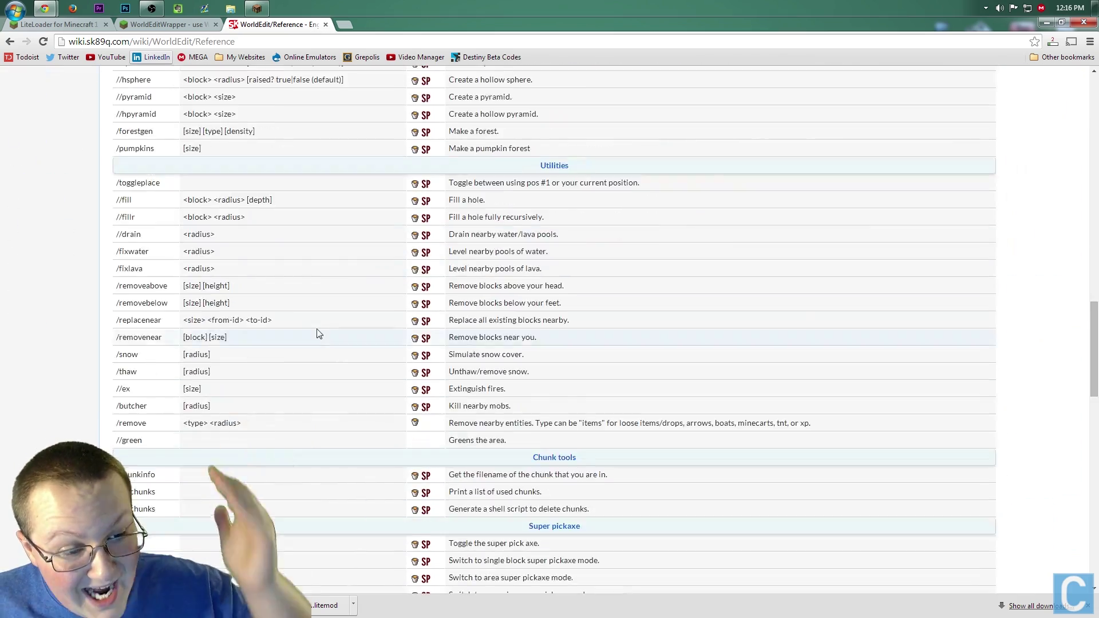
pyautogui.scroll(-7, 319, 331)
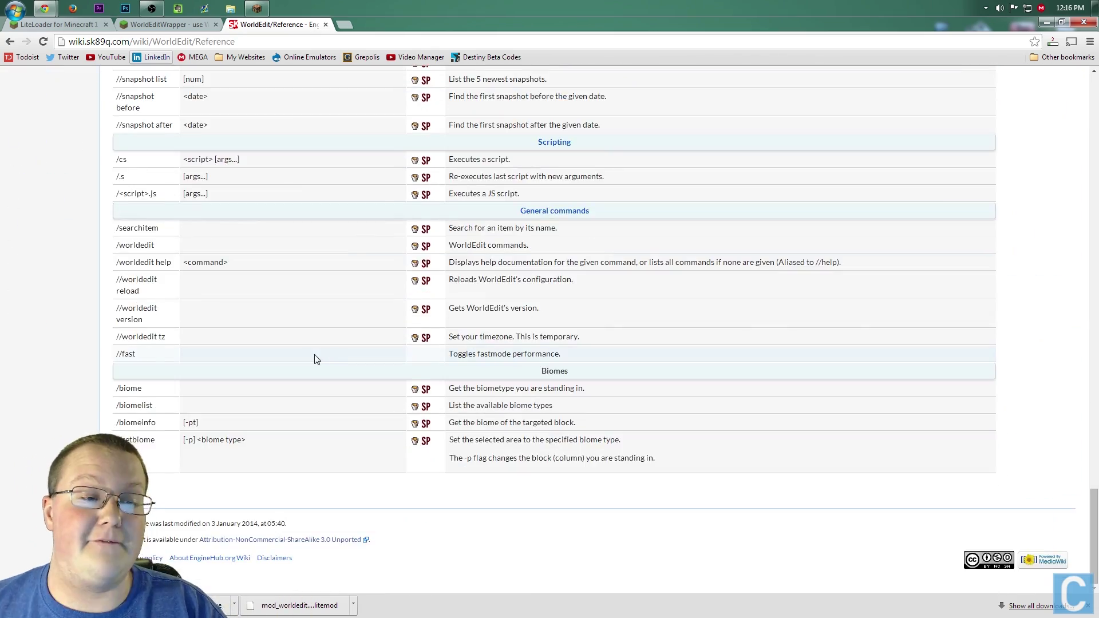
pyautogui.scroll(16, 316, 358)
pyautogui.scroll(20, 316, 359)
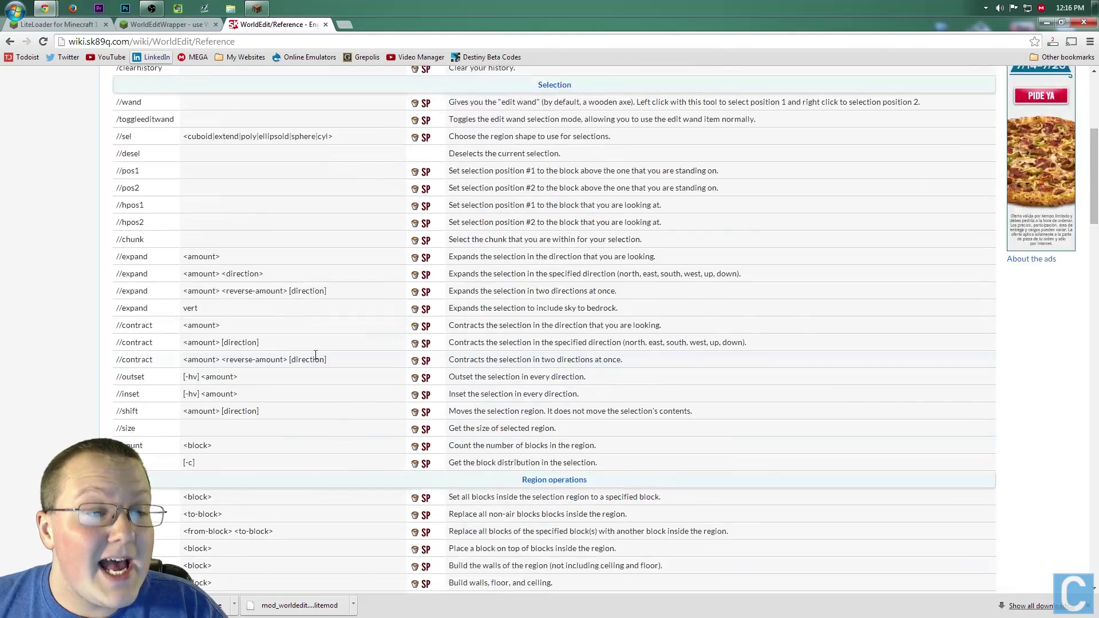